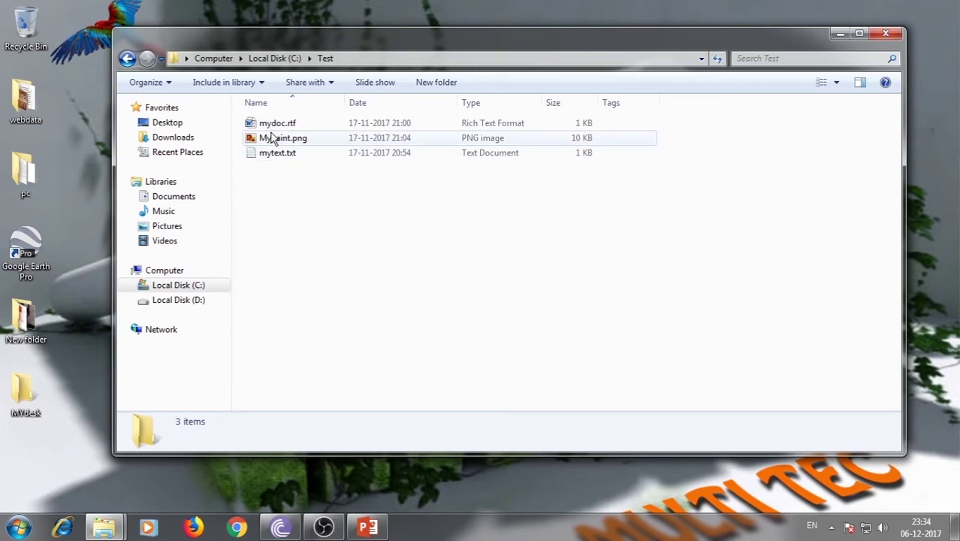
Play Wildlife.wmv from the Sample Videos folder of the Videos library, and close the player
{"action": "left_click", "coordinate": [159, 245]}
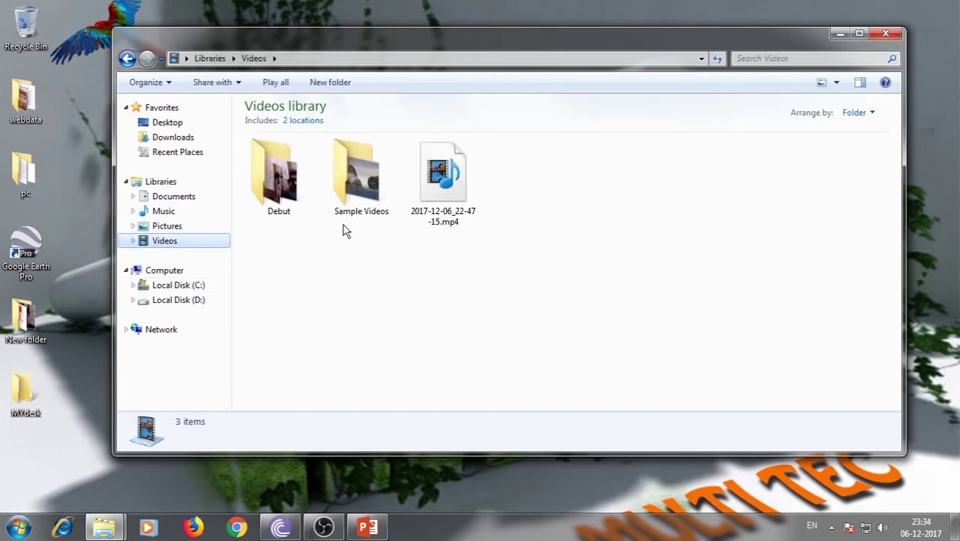
{"action": "double_click", "coordinate": [364, 162]}
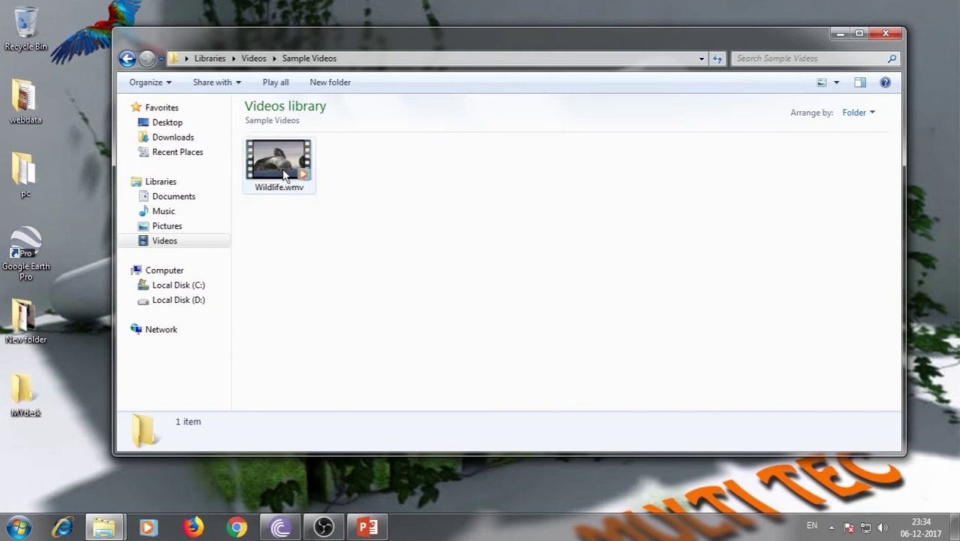
{"action": "double_click", "coordinate": [282, 171]}
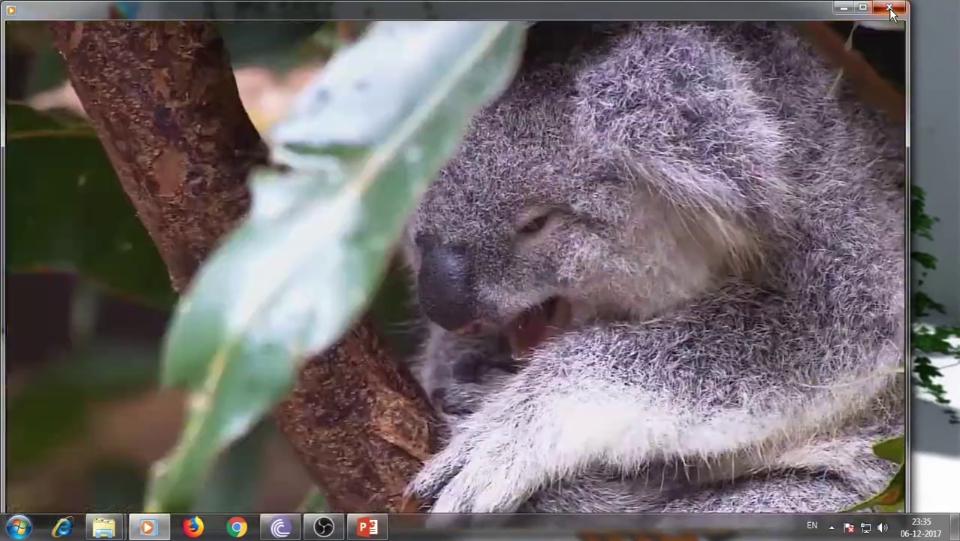
{"action": "left_click", "coordinate": [889, 9]}
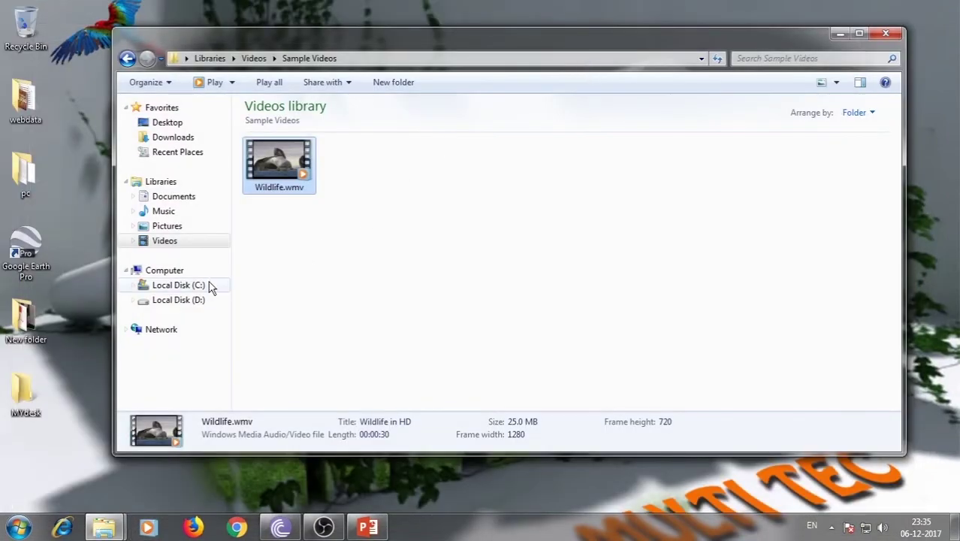
View Chrysanthemum.jpg from the Sample Pictures folder of the Pictures library, and close both the viewer and the folder window
{"action": "left_click", "coordinate": [162, 226]}
{"action": "double_click", "coordinate": [525, 179]}
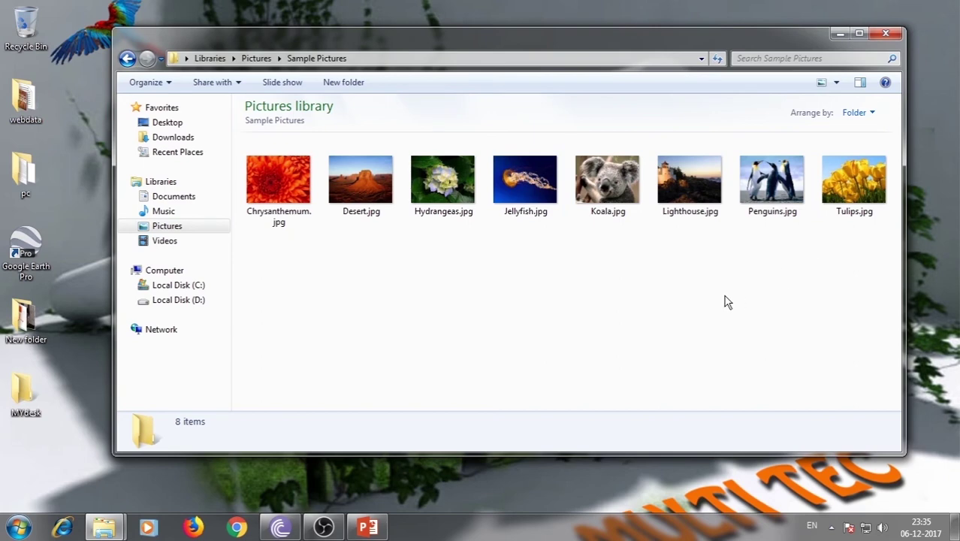
{"action": "left_click", "coordinate": [296, 192]}
{"action": "double_click", "coordinate": [297, 194]}
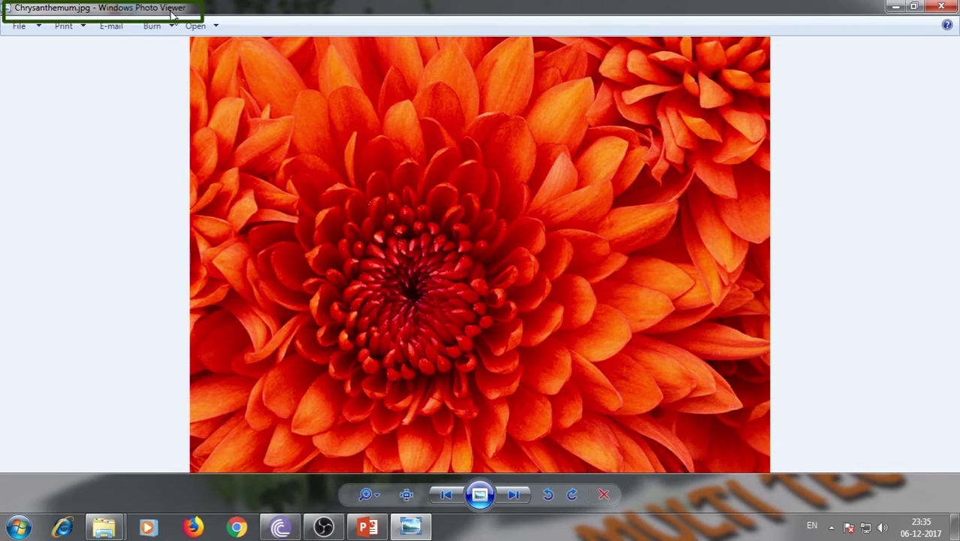
{"action": "left_click", "coordinate": [940, 8]}
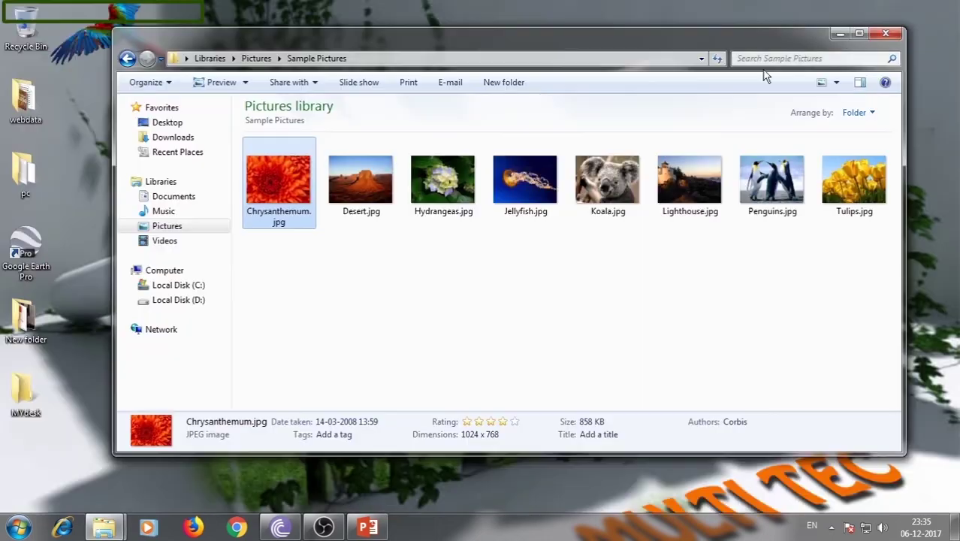
{"action": "left_click", "coordinate": [893, 30]}
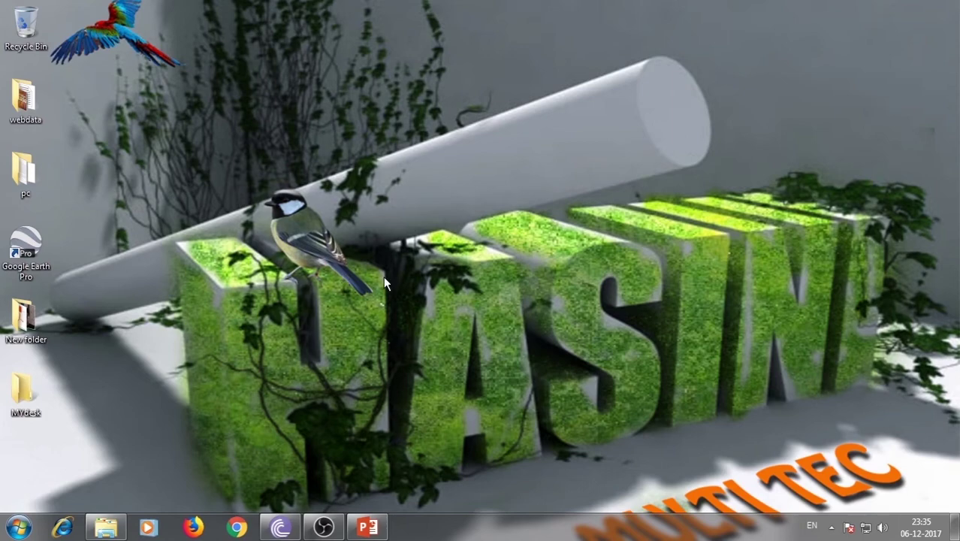
Open the Computer window and dismiss the AutoPlay dialog for Removable Disk (F:) without choosing an option
{"action": "left_click", "coordinate": [18, 527]}
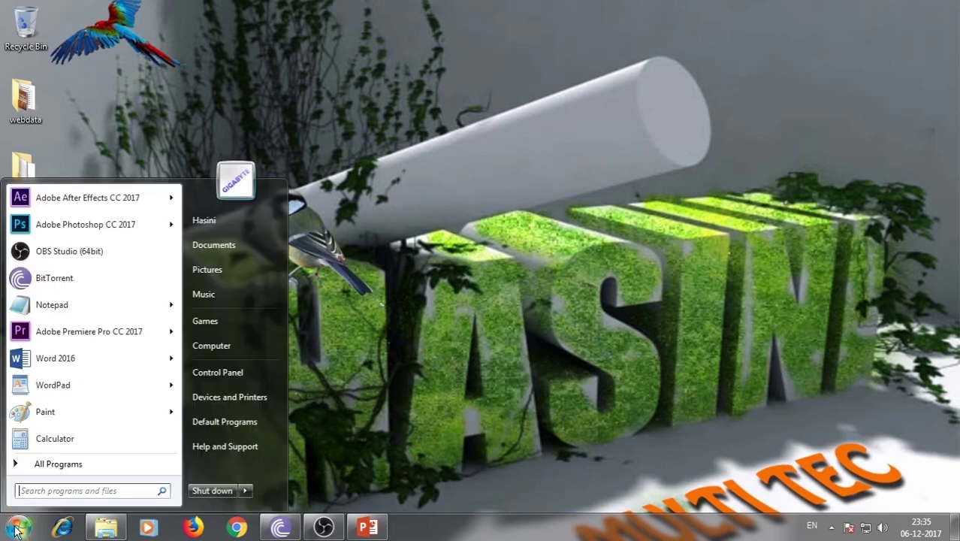
{"action": "left_click", "coordinate": [208, 349]}
{"action": "left_click_drag", "start_coordinate": [408, 45], "coordinate": [535, 30]}
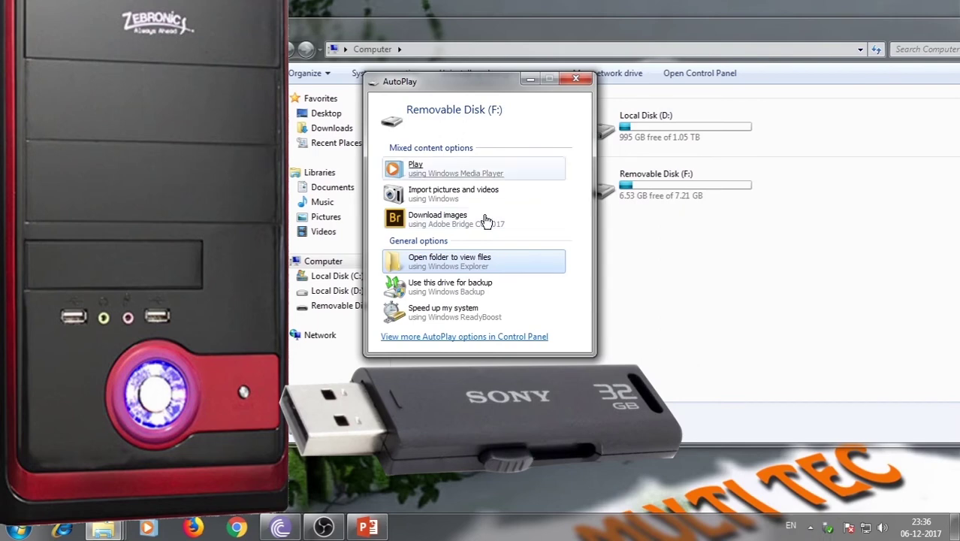
{"action": "left_click_drag", "start_coordinate": [429, 81], "coordinate": [186, 81]}
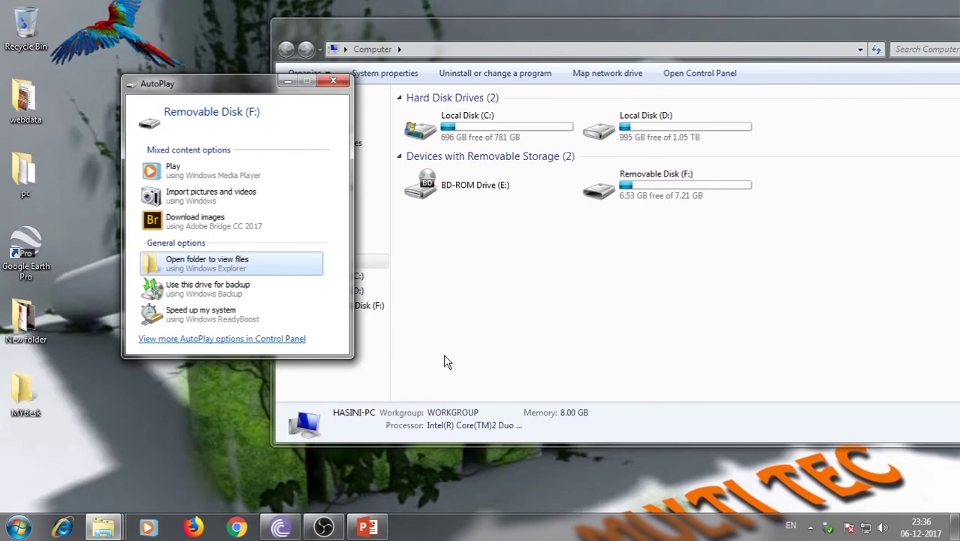
{"action": "left_click_drag", "start_coordinate": [225, 84], "coordinate": [185, 72]}
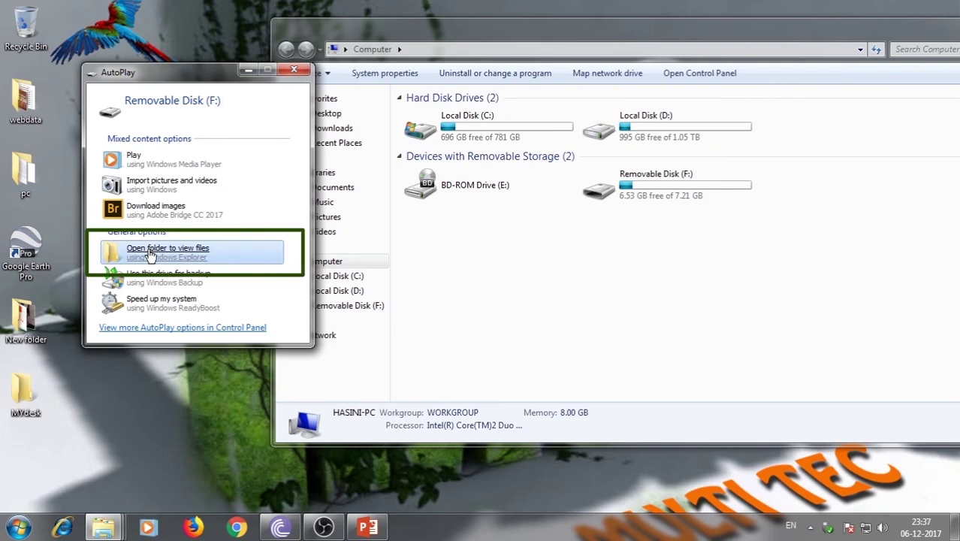
{"action": "left_click", "coordinate": [293, 69]}
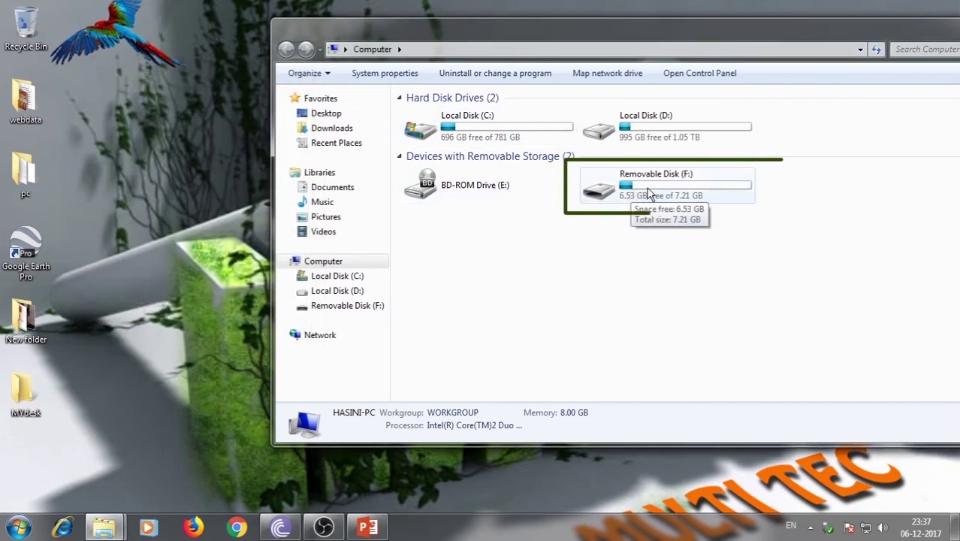
Open Removable Disk (F:), look inside its pc folder, and return to the drive's root
{"action": "double_click", "coordinate": [649, 194]}
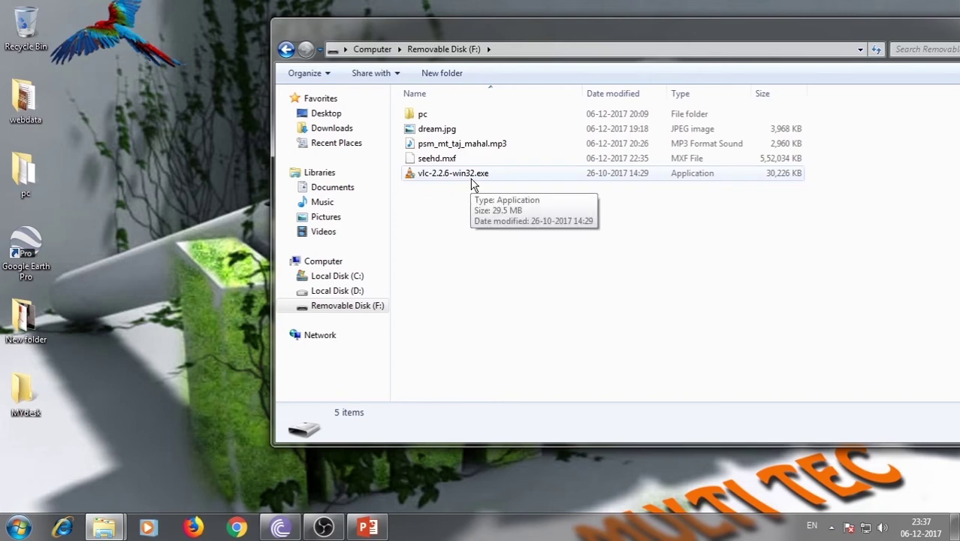
{"action": "double_click", "coordinate": [424, 114]}
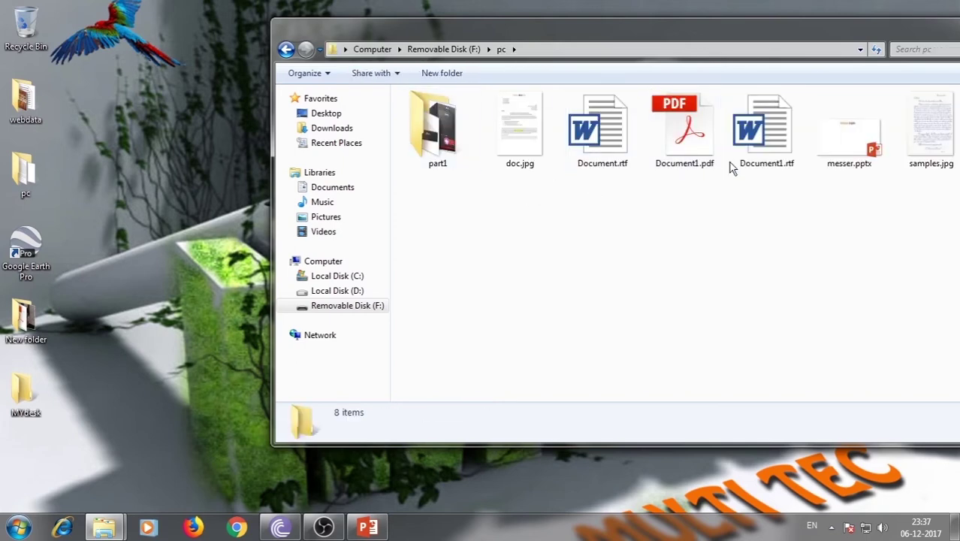
{"action": "left_click_drag", "start_coordinate": [607, 30], "coordinate": [395, 38]}
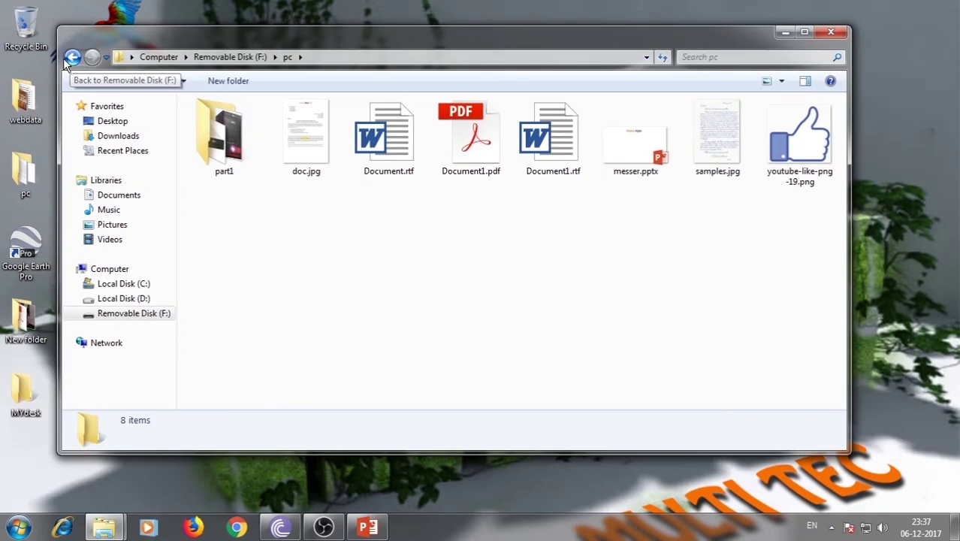
{"action": "left_click", "coordinate": [72, 58]}
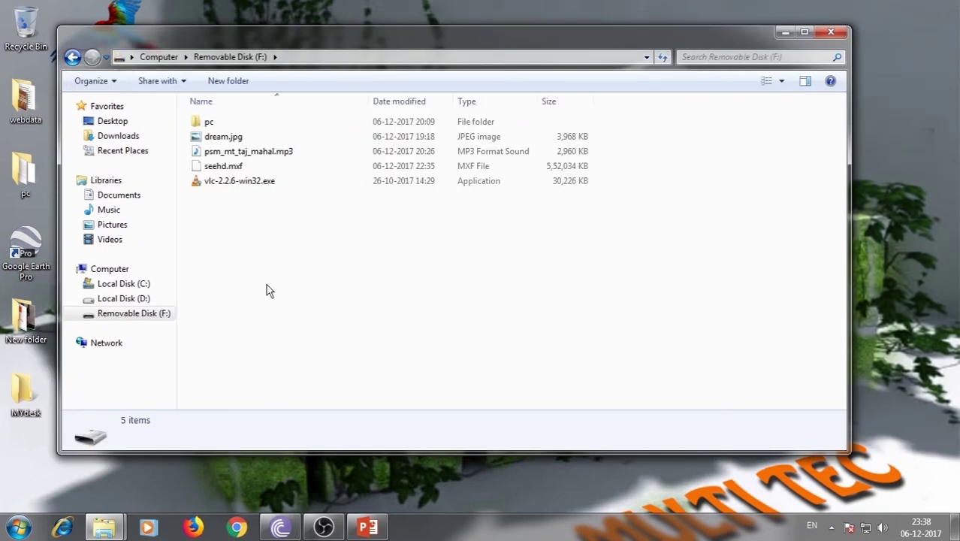
View dream.jpg from the removable disk, close it, and play psm_mt_taj_mahal.mp3
{"action": "double_click", "coordinate": [213, 141]}
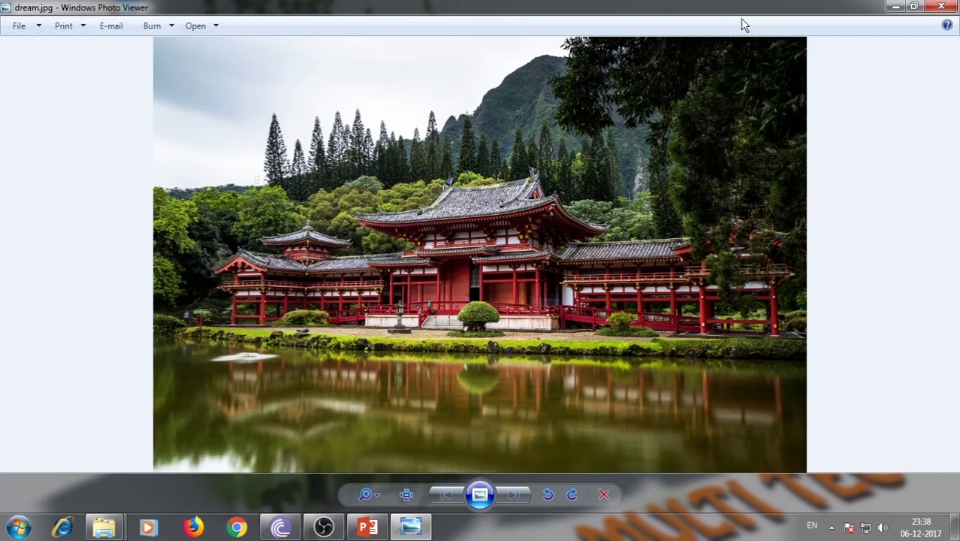
{"action": "left_click", "coordinate": [937, 7]}
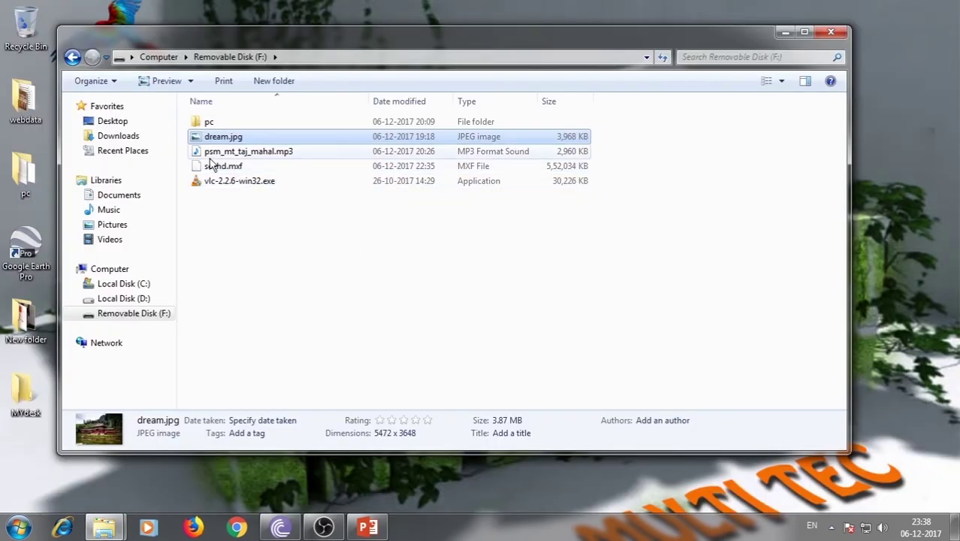
{"action": "double_click", "coordinate": [271, 154]}
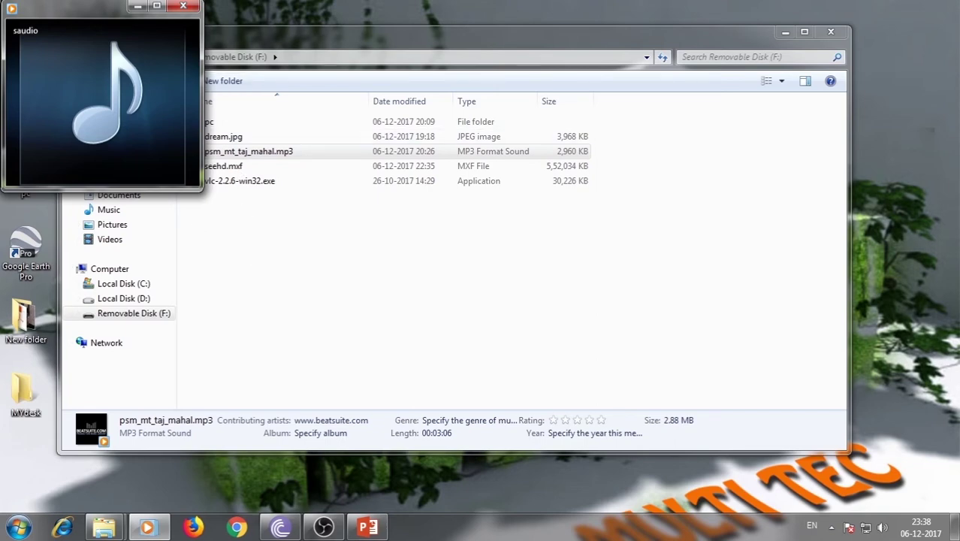
Try to open seehd.mxf from the removable disk, and dismiss the dialog without picking a program
{"action": "left_click", "coordinate": [352, 167]}
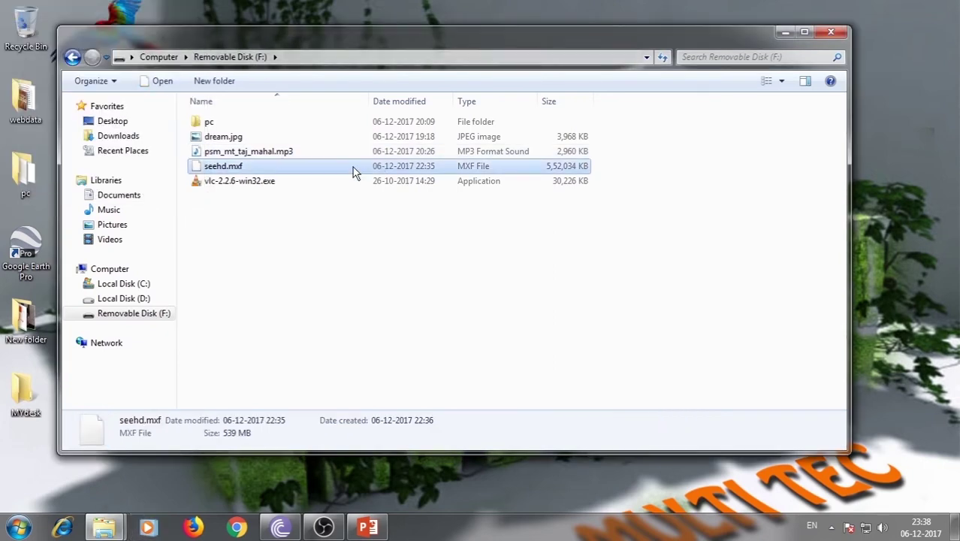
{"action": "double_click", "coordinate": [209, 166]}
{"action": "left_click_drag", "start_coordinate": [392, 179], "coordinate": [496, 141]}
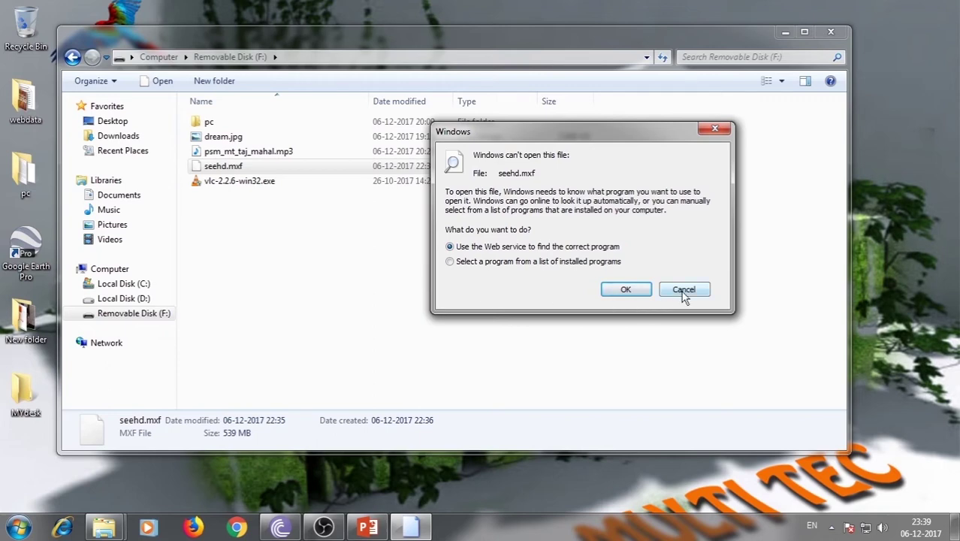
{"action": "left_click", "coordinate": [707, 131]}
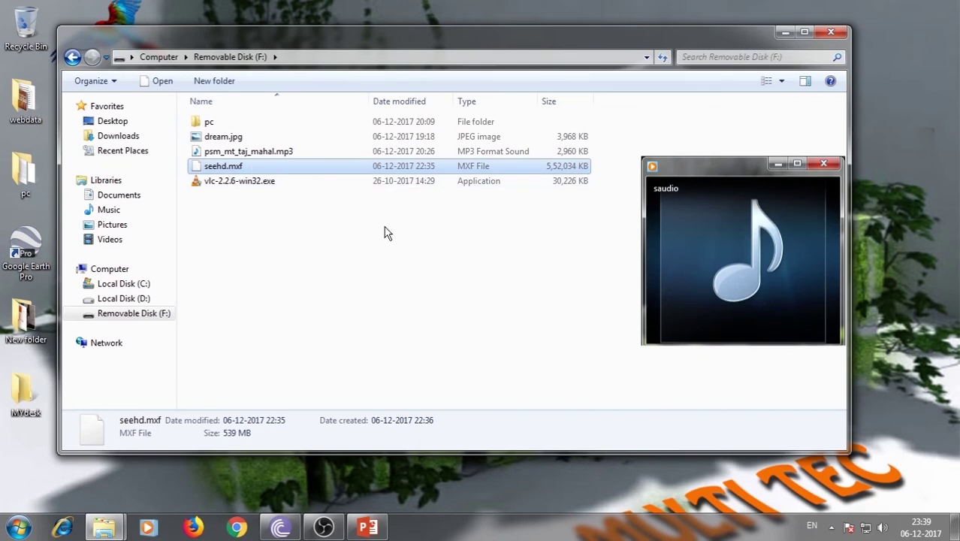
Run vlc-2.2.6-win32.exe from the removable disk, allow it to make changes, and accept English as the installer language
{"action": "left_click_drag", "start_coordinate": [306, 34], "coordinate": [453, 51]}
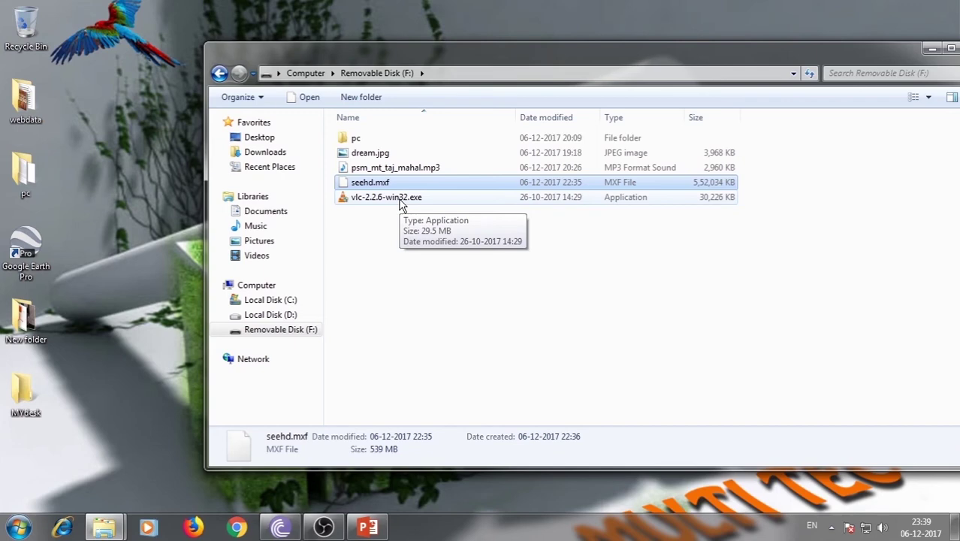
{"action": "left_click", "coordinate": [372, 202]}
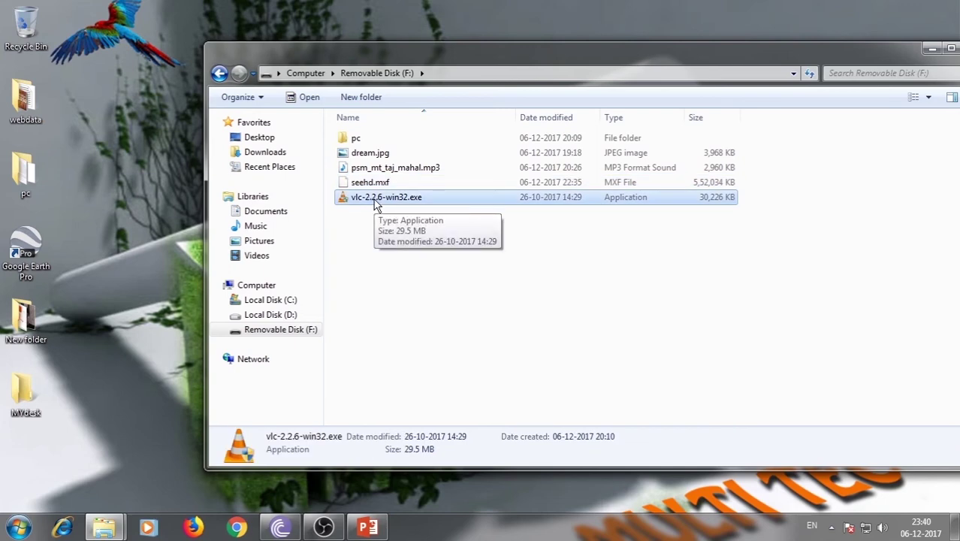
{"action": "double_click", "coordinate": [376, 201]}
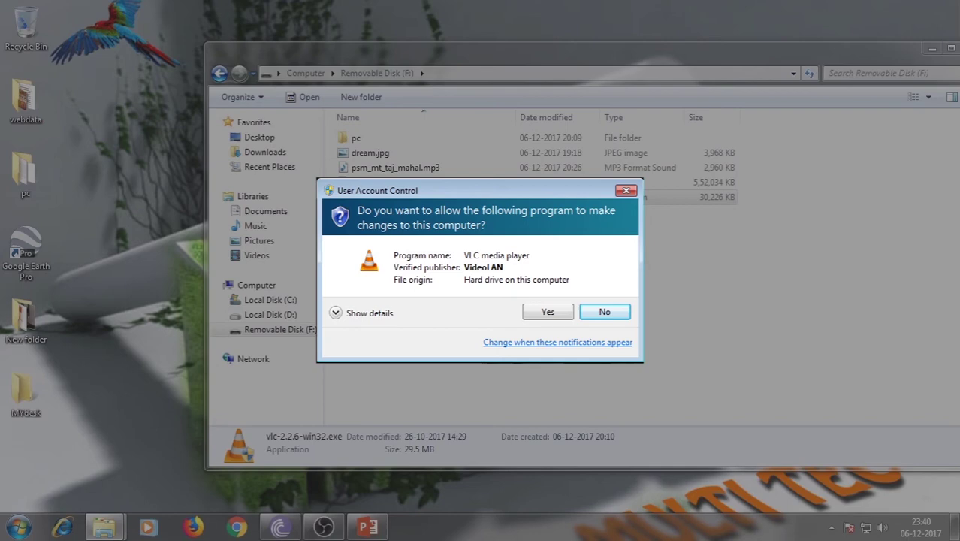
{"action": "key", "text": "alt+y"}
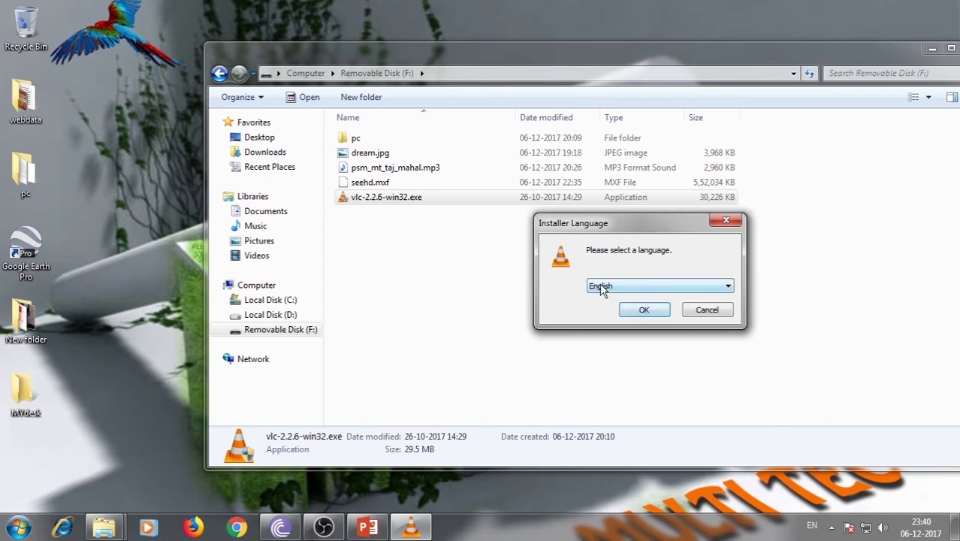
{"action": "left_click", "coordinate": [644, 310]}
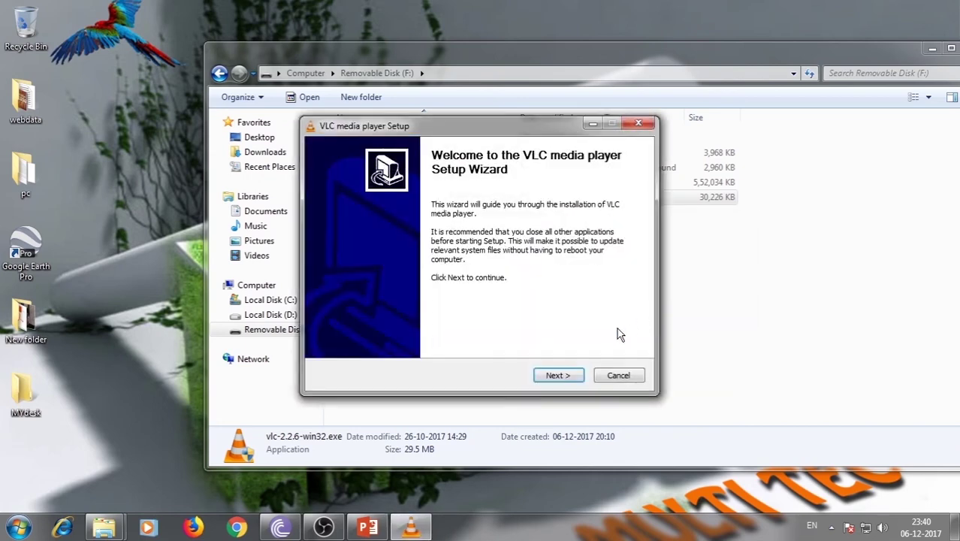
Proceed through the VLC setup's welcome and licence pages, keeping the default Custom component selection
{"action": "left_click_drag", "start_coordinate": [364, 128], "coordinate": [434, 110]}
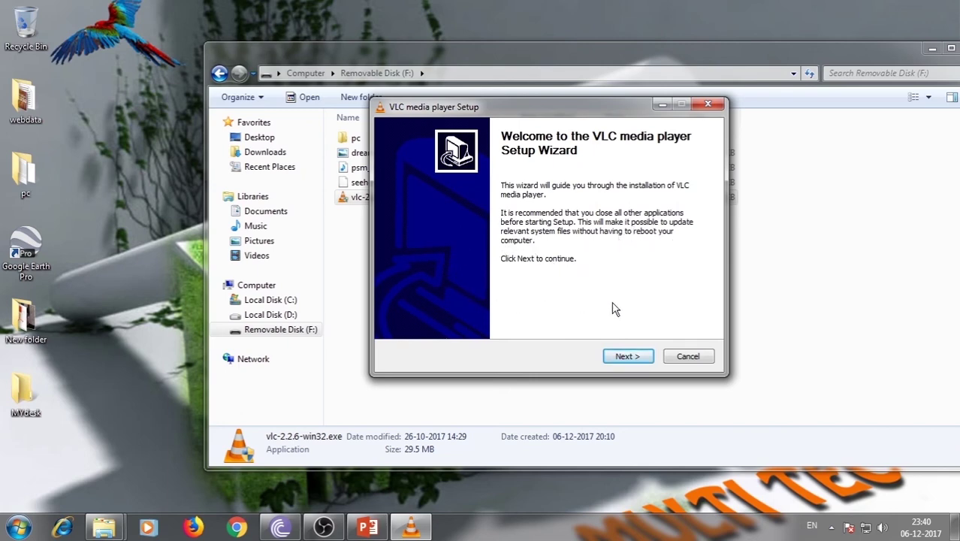
{"action": "left_click", "coordinate": [642, 358]}
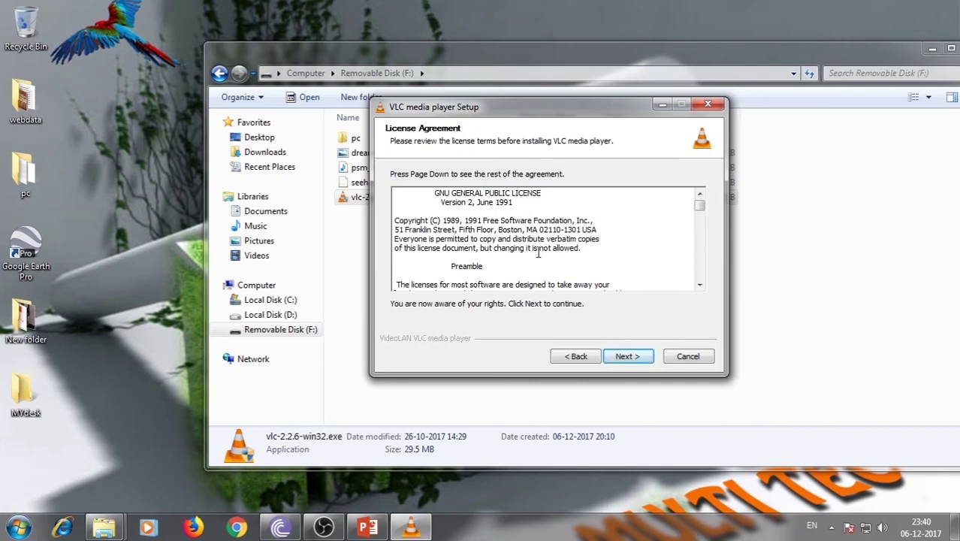
{"action": "left_click", "coordinate": [626, 357]}
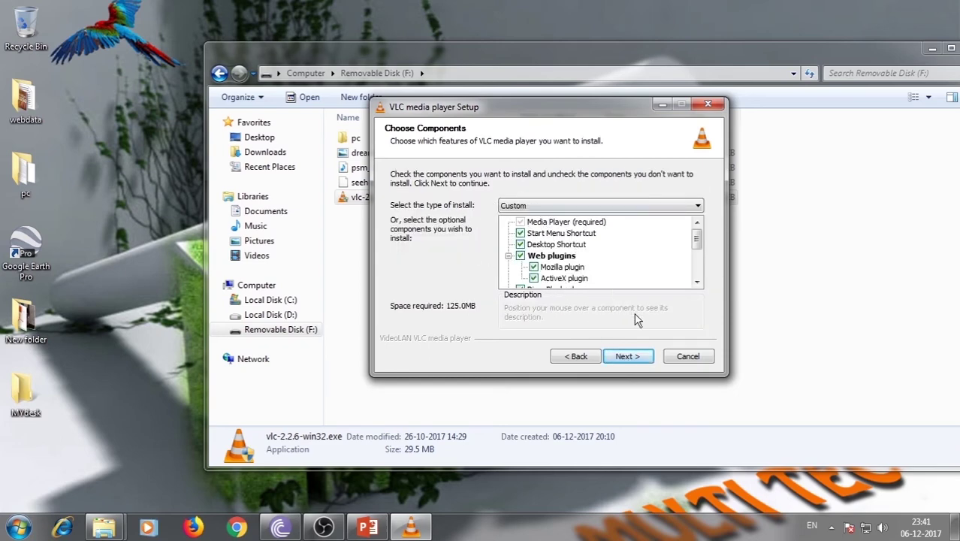
{"action": "left_click", "coordinate": [625, 357]}
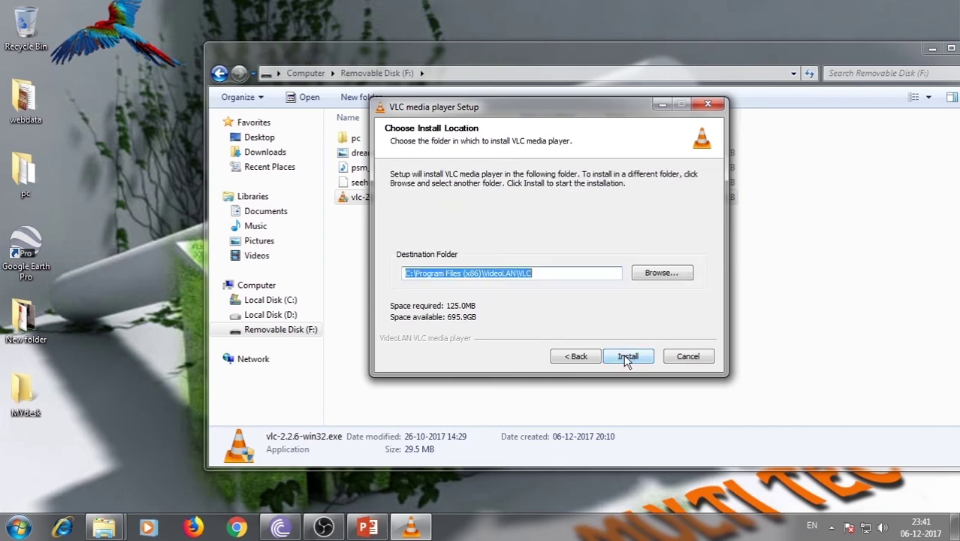
Install VLC in C:\Program Files (x86)\VideoLAN\VLC and finish the setup with the run-player option unchecked
{"action": "left_click", "coordinate": [451, 272]}
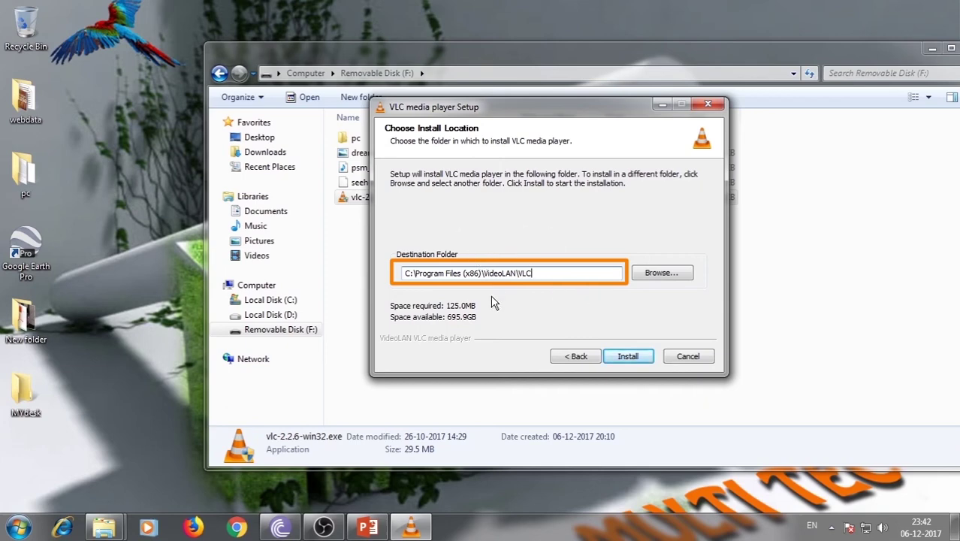
{"action": "left_click", "coordinate": [636, 357]}
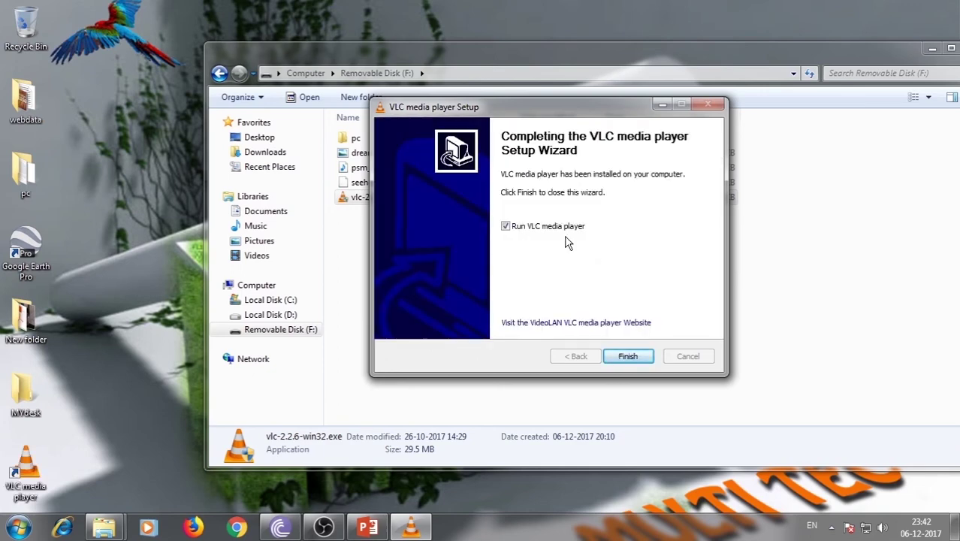
{"action": "left_click", "coordinate": [506, 227]}
{"action": "left_click", "coordinate": [634, 356]}
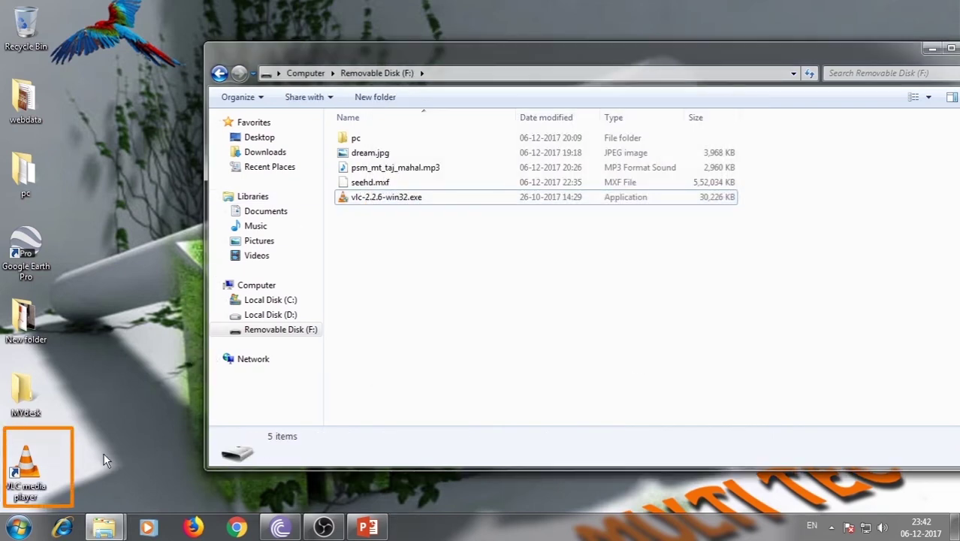
Play seehd.mxf from the removable disk in a maximized VLC window, briefly switching the video to full screen and back
{"action": "left_click", "coordinate": [382, 183]}
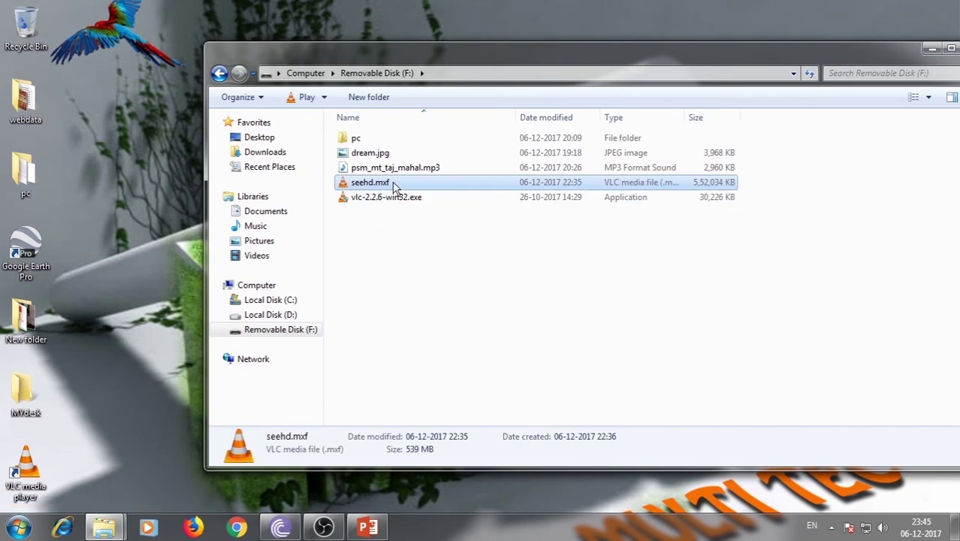
{"action": "double_click", "coordinate": [392, 187]}
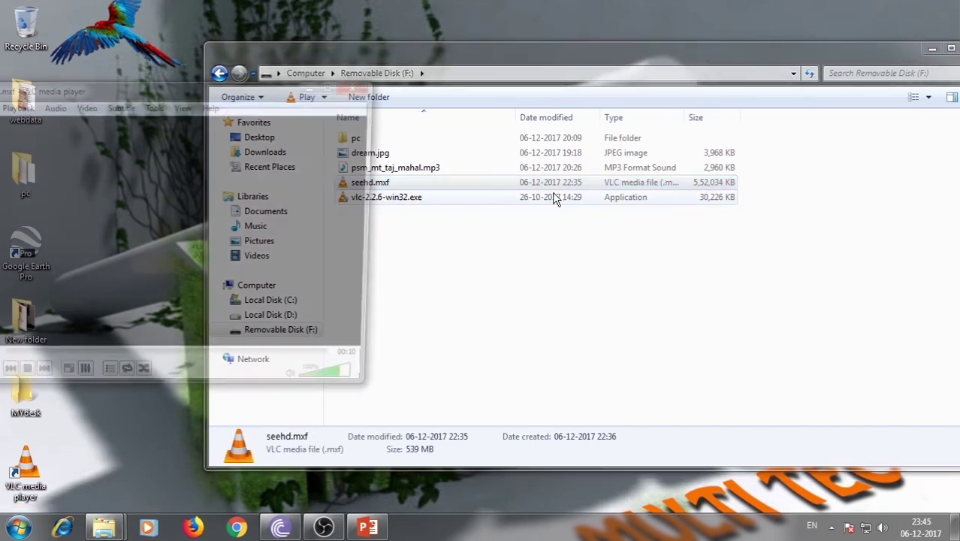
{"action": "left_click_drag", "start_coordinate": [454, 85], "coordinate": [488, 10]}
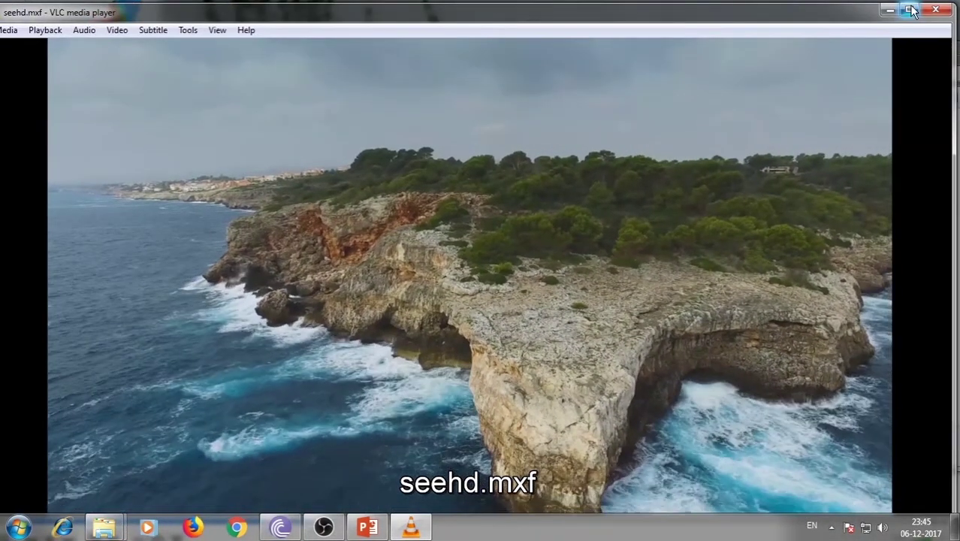
{"action": "left_click", "coordinate": [908, 9]}
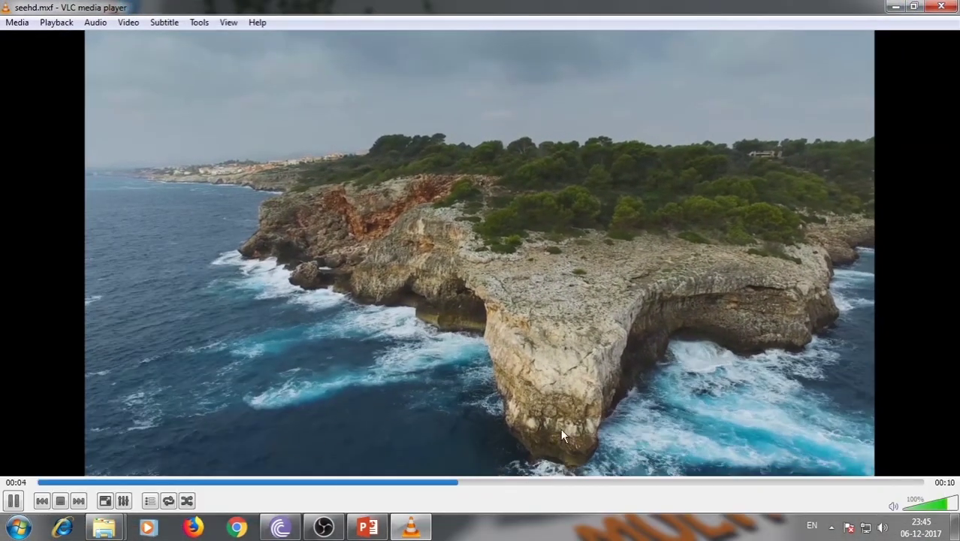
{"action": "left_click", "coordinate": [105, 500]}
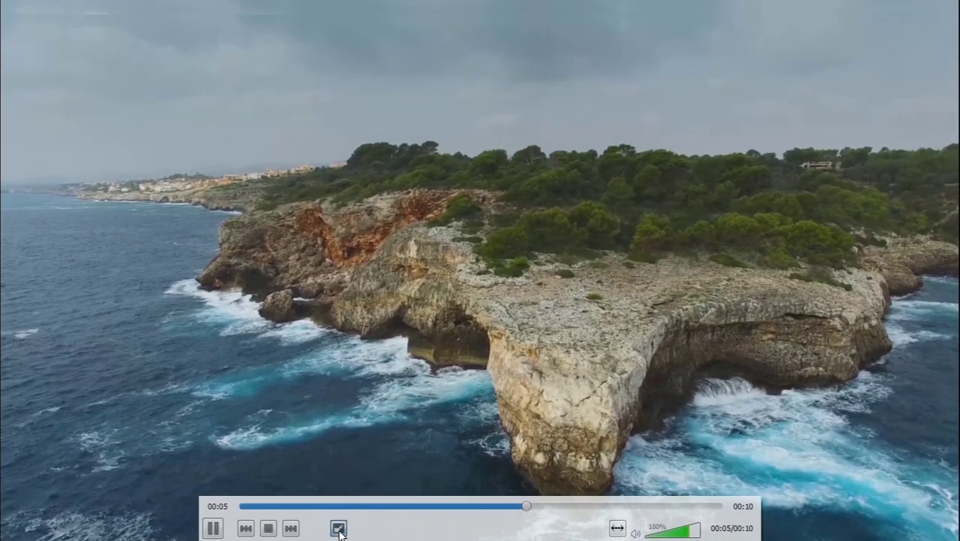
{"action": "left_click", "coordinate": [344, 529]}
Restore the VLC window, narrow it and move it toward the middle of the desktop, and close the player
{"action": "left_click", "coordinate": [913, 7]}
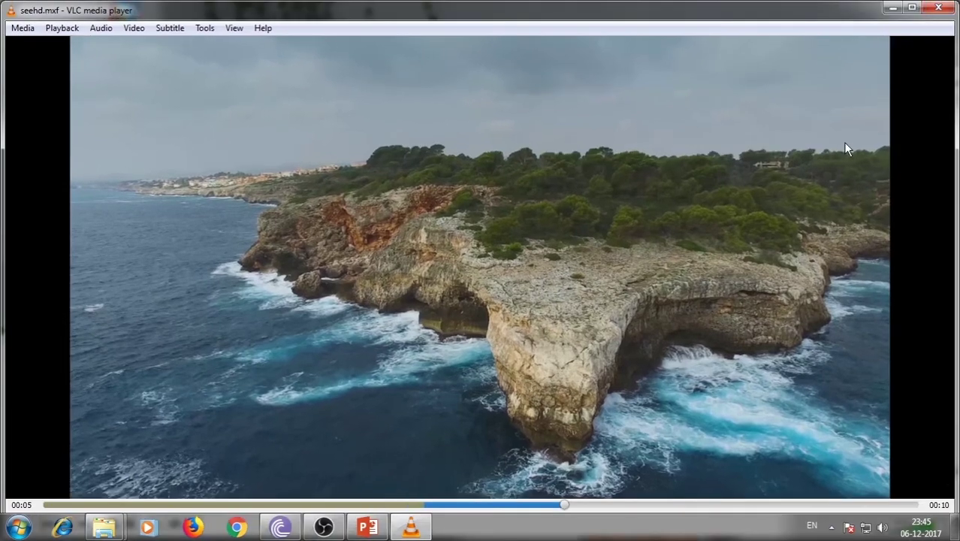
{"action": "left_click_drag", "start_coordinate": [955, 109], "coordinate": [604, 109]}
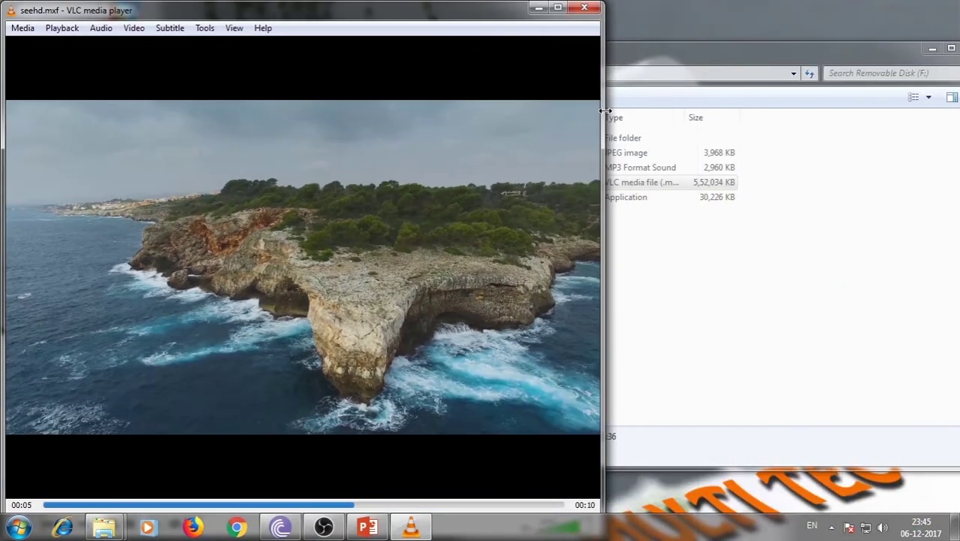
{"action": "left_click_drag", "start_coordinate": [411, 14], "coordinate": [609, 36]}
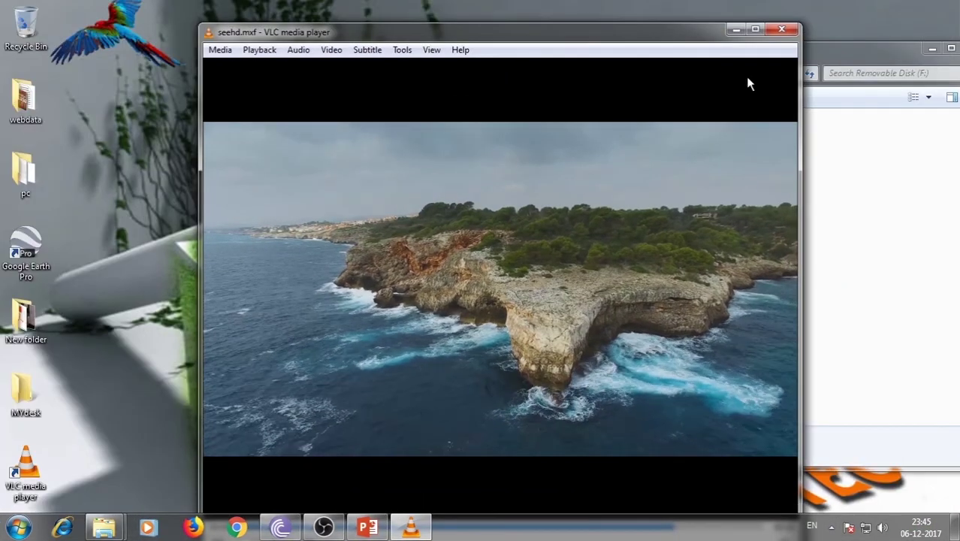
{"action": "left_click", "coordinate": [781, 29]}
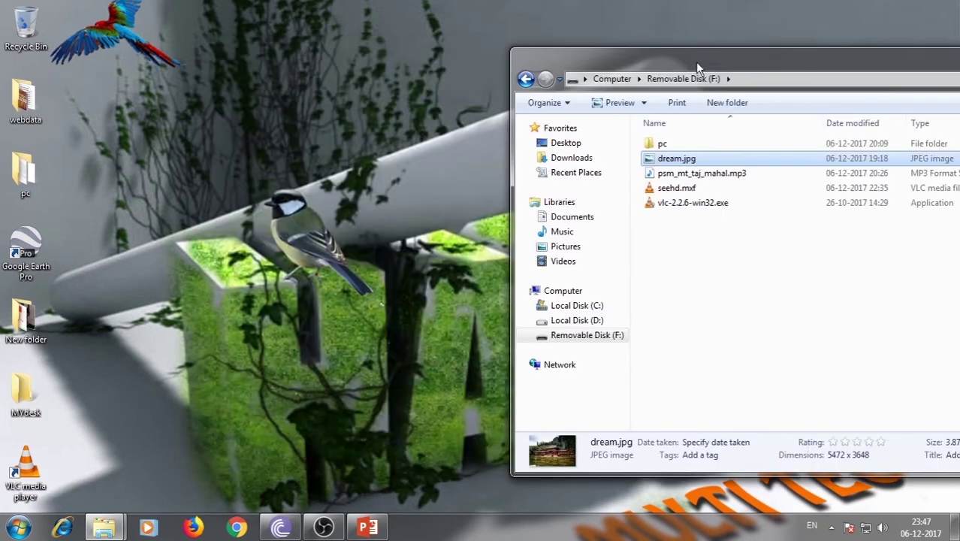
Move the Explorer window to uncover more of its file list, and browse the computer's drives, Local Disk (C:) and Removable Disk (F:)
{"action": "left_click_drag", "start_coordinate": [696, 62], "coordinate": [580, 66]}
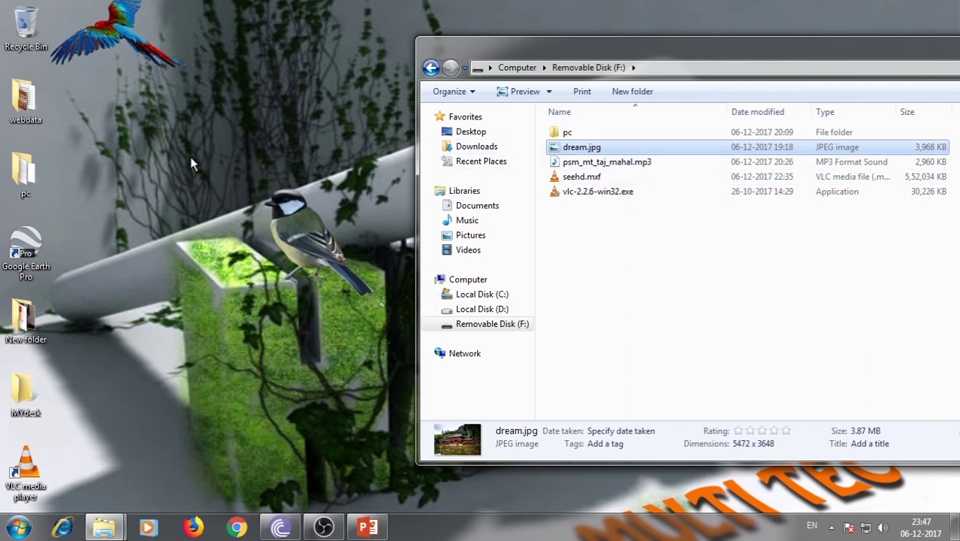
{"action": "left_click", "coordinate": [460, 277]}
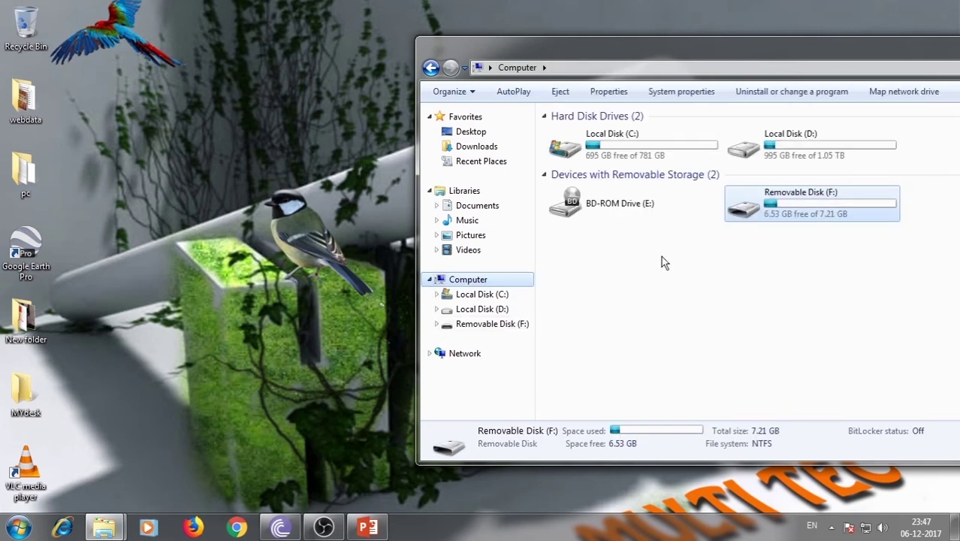
{"action": "double_click", "coordinate": [634, 160]}
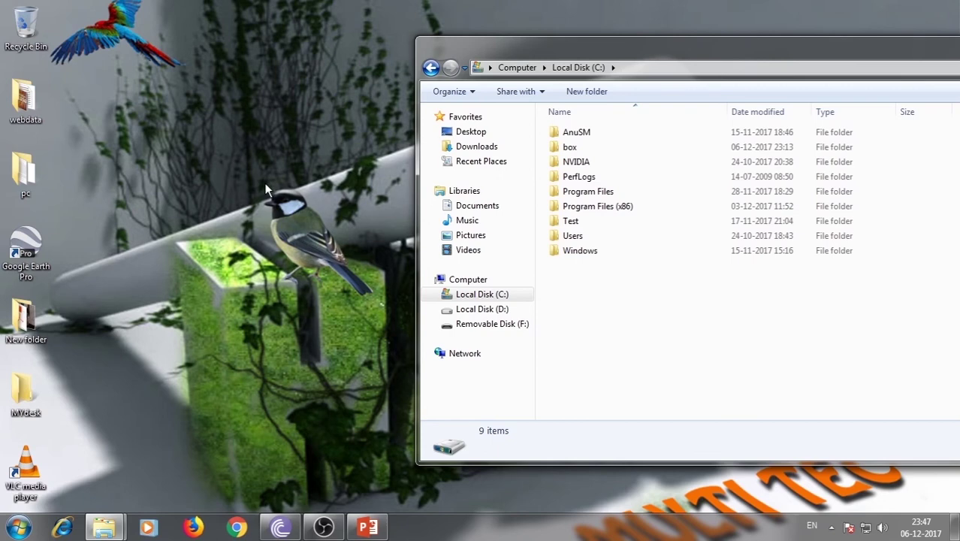
{"action": "left_click", "coordinate": [430, 67]}
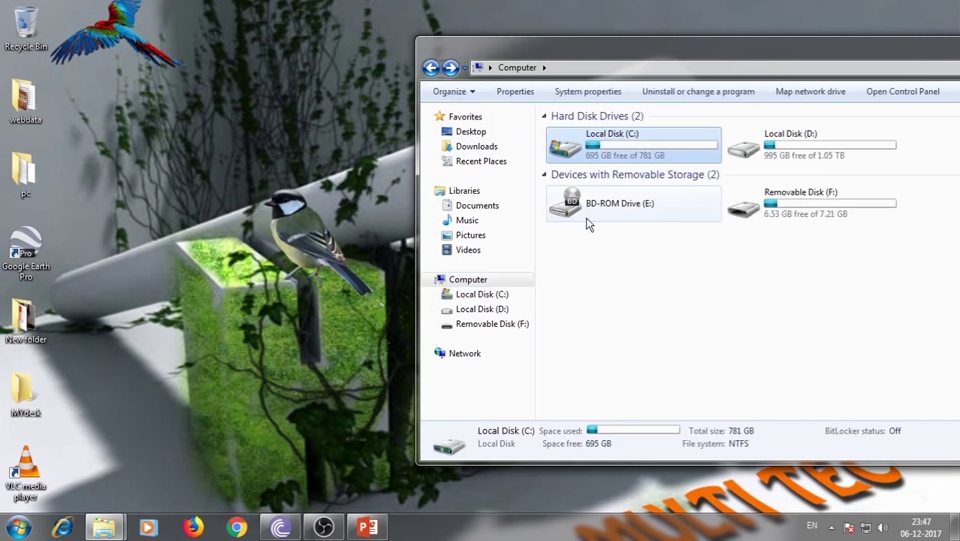
{"action": "double_click", "coordinate": [790, 202]}
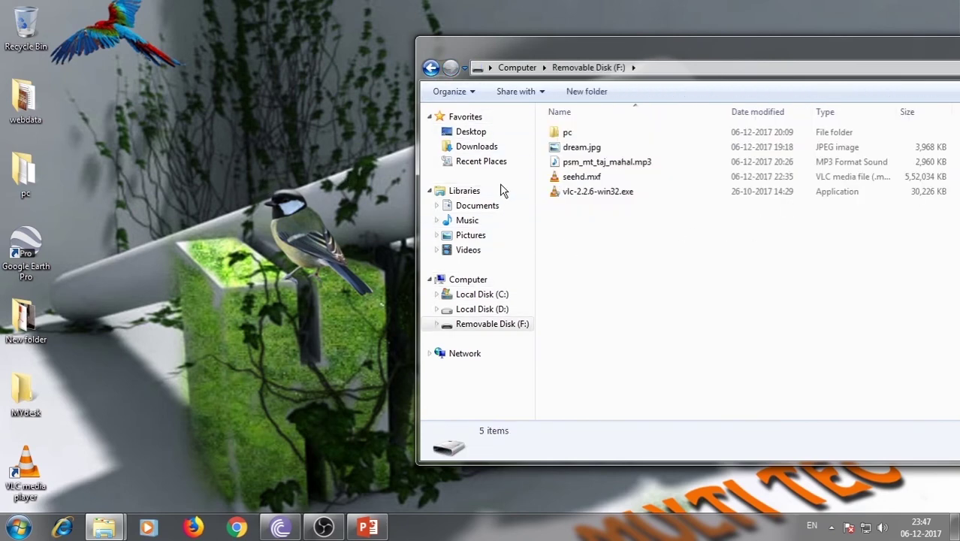
Copy dream.jpg from Removable Disk (F:) and paste it into the MYdesk folder on the desktop
{"action": "left_click", "coordinate": [585, 156]}
{"action": "right_click", "coordinate": [586, 156]}
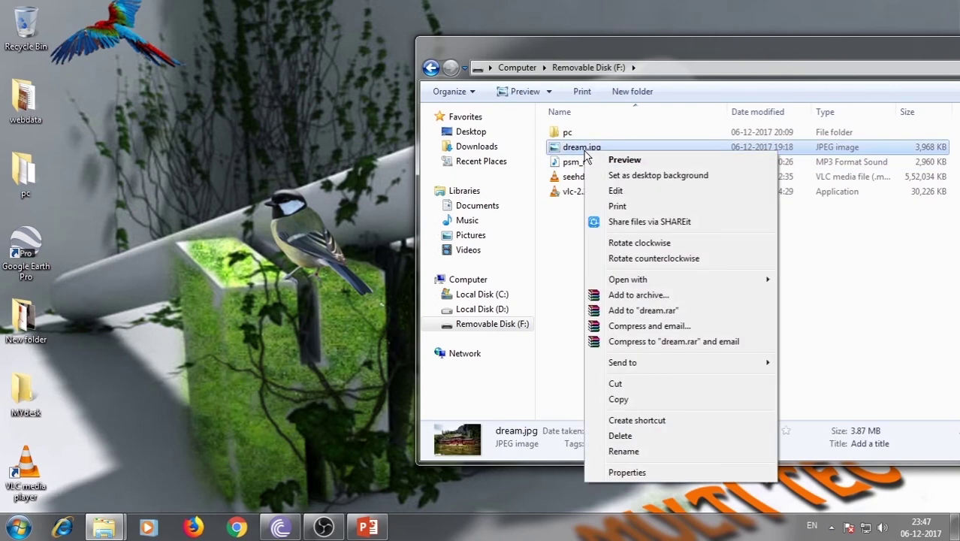
{"action": "left_click", "coordinate": [625, 399]}
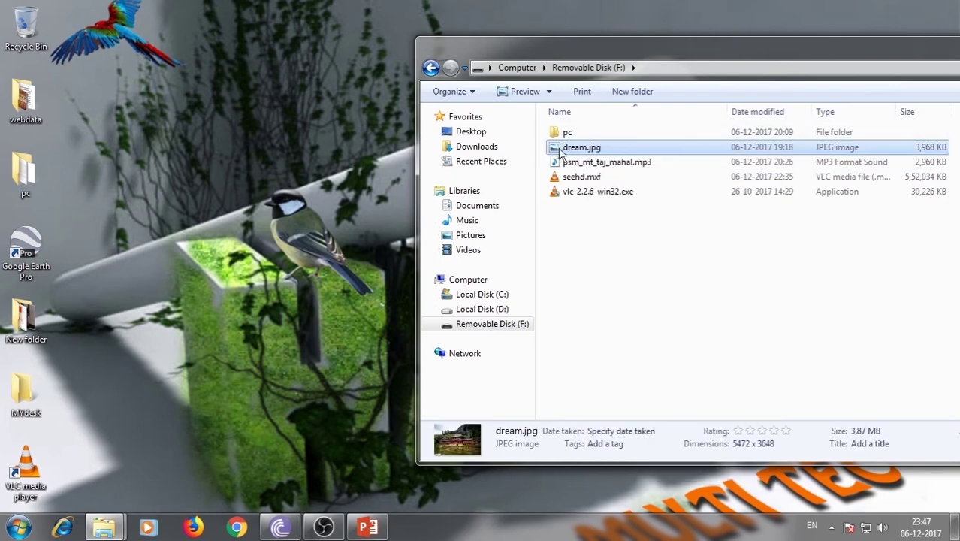
{"action": "double_click", "coordinate": [27, 395]}
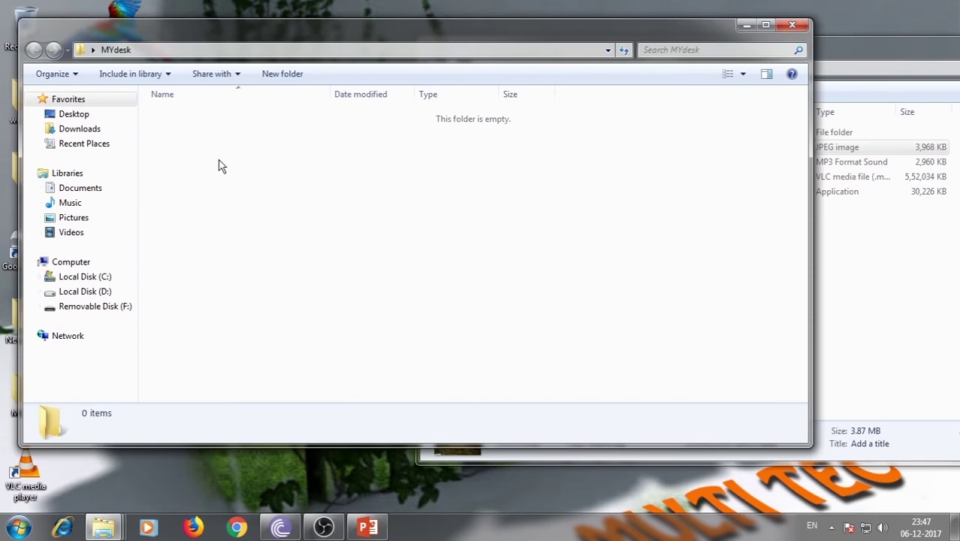
{"action": "right_click", "coordinate": [221, 164]}
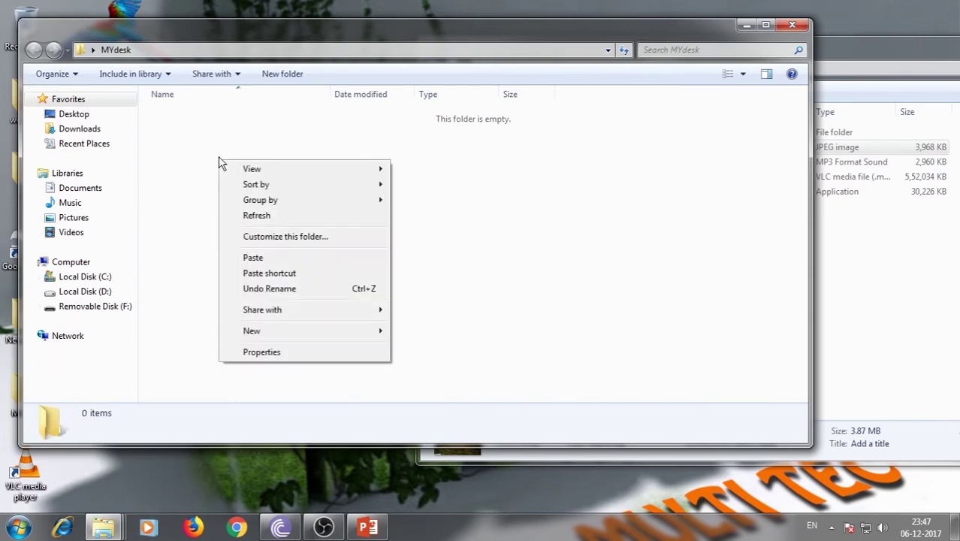
{"action": "left_click", "coordinate": [257, 261]}
Copy psm_mt_taj_mahal.mp3 from the Removable Disk (F:) window directly into the MYdesk folder window
{"action": "left_click", "coordinate": [878, 75]}
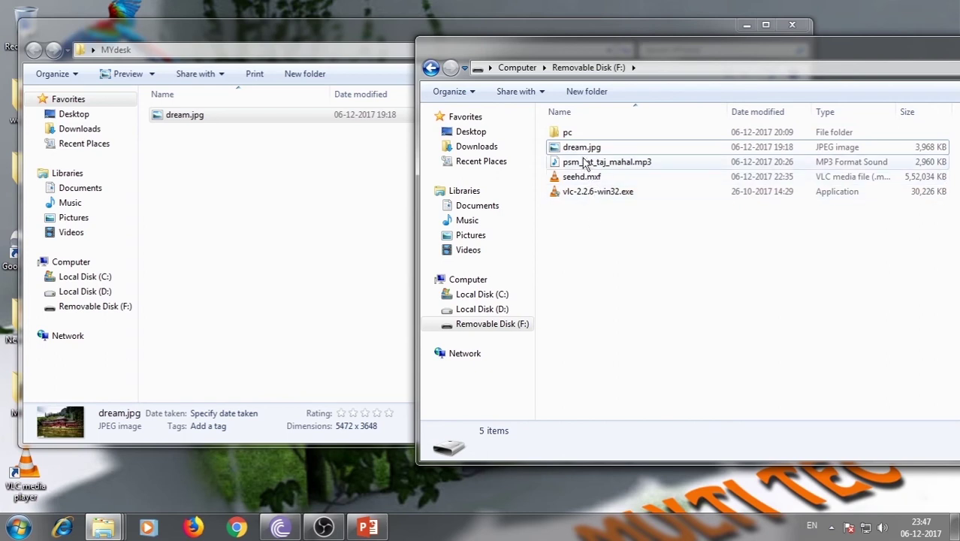
{"action": "left_click", "coordinate": [200, 158]}
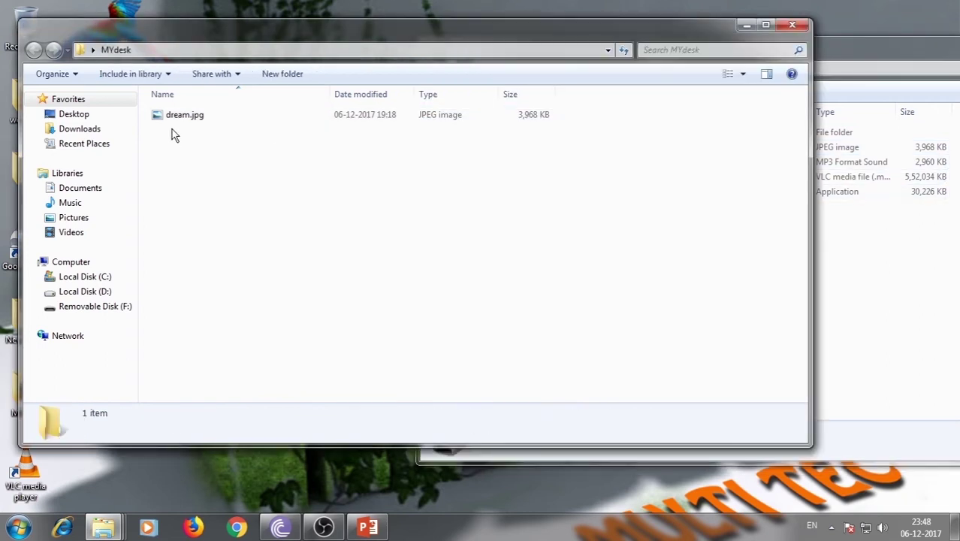
{"action": "left_click", "coordinate": [925, 262]}
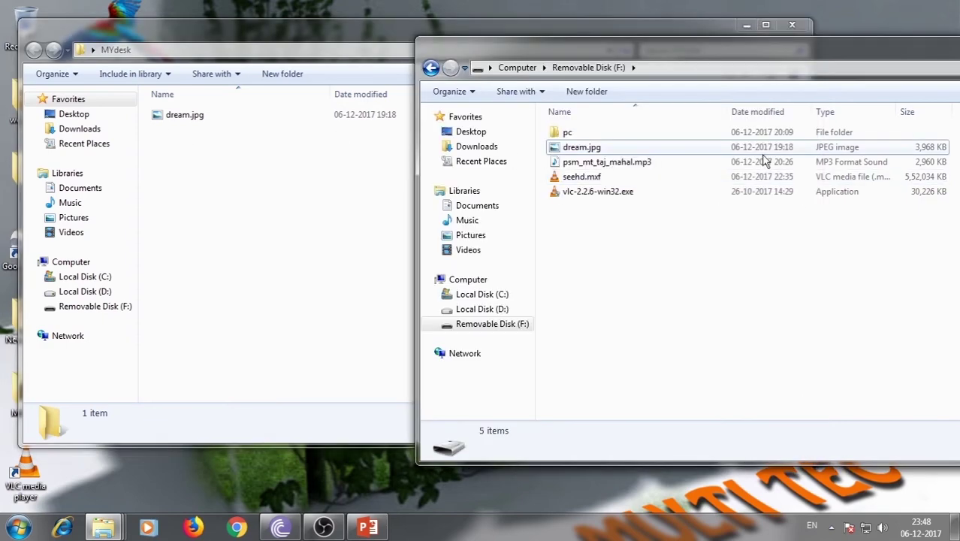
{"action": "left_click", "coordinate": [598, 167]}
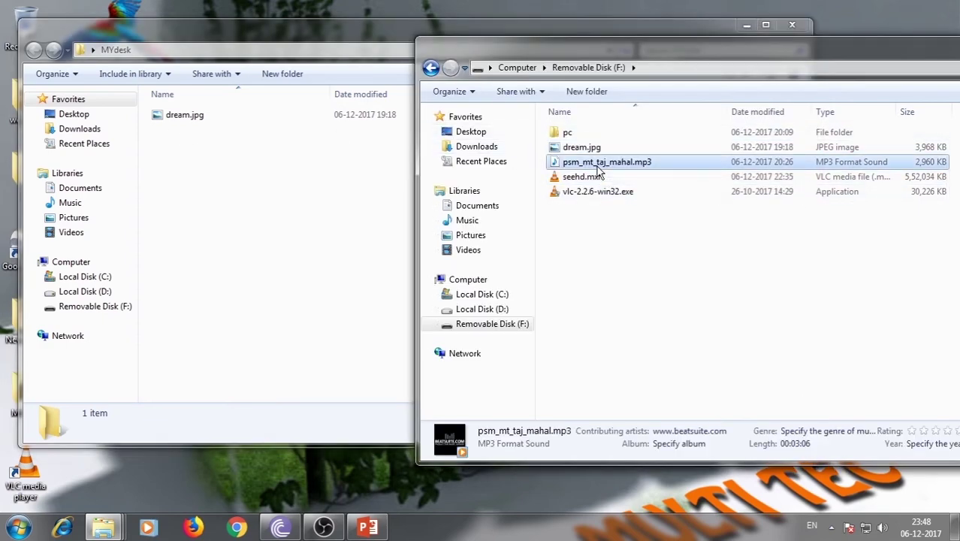
{"action": "left_click_drag", "start_coordinate": [602, 169], "coordinate": [263, 206]}
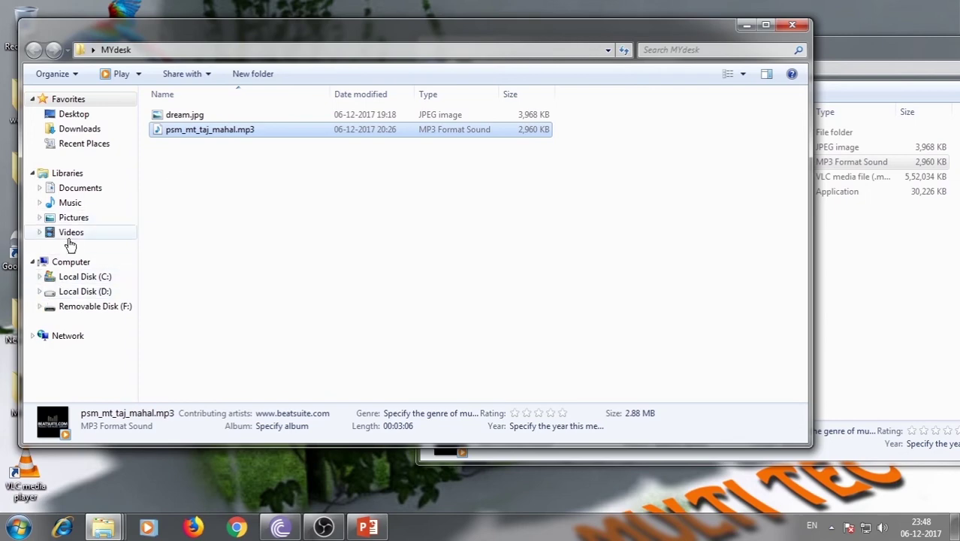
Copy Mypaint.png from the Test folder on Local Disk (C:) to Removable Disk (F:), with both folders open side by side
{"action": "left_click", "coordinate": [85, 277]}
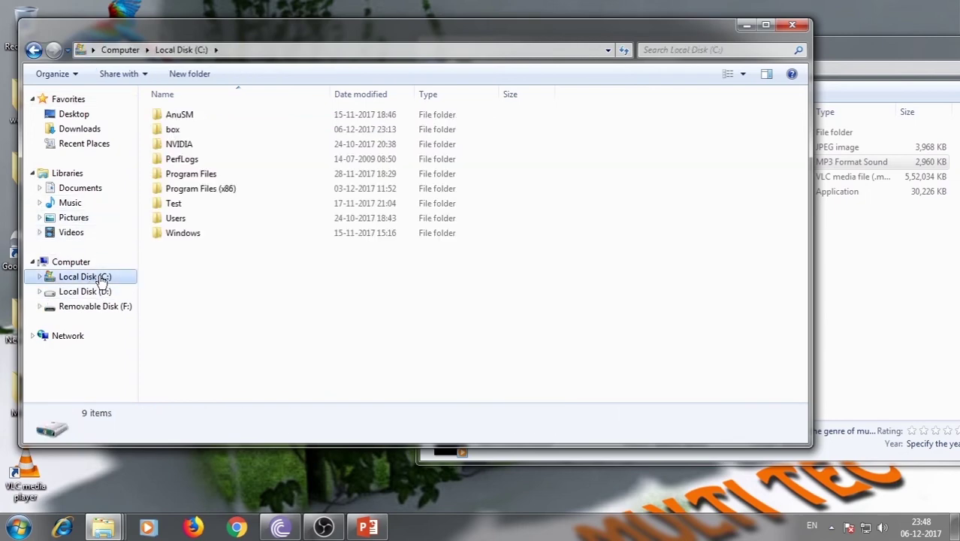
{"action": "double_click", "coordinate": [176, 189]}
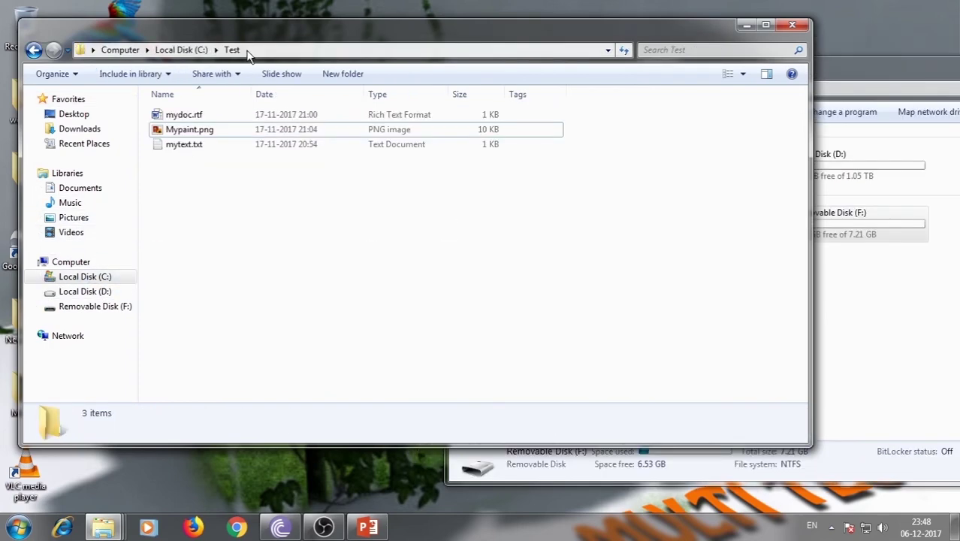
{"action": "left_click", "coordinate": [181, 134]}
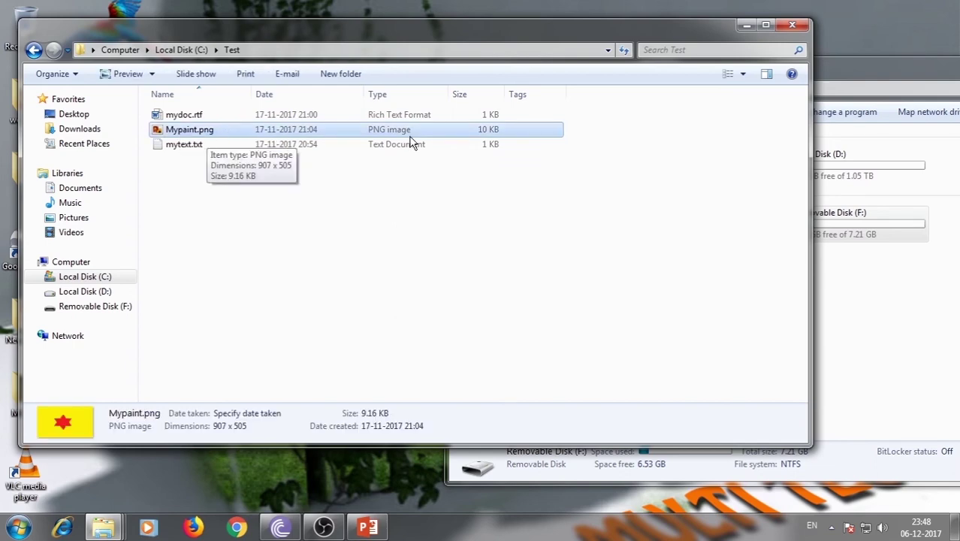
{"action": "key", "text": "alt+Tab"}
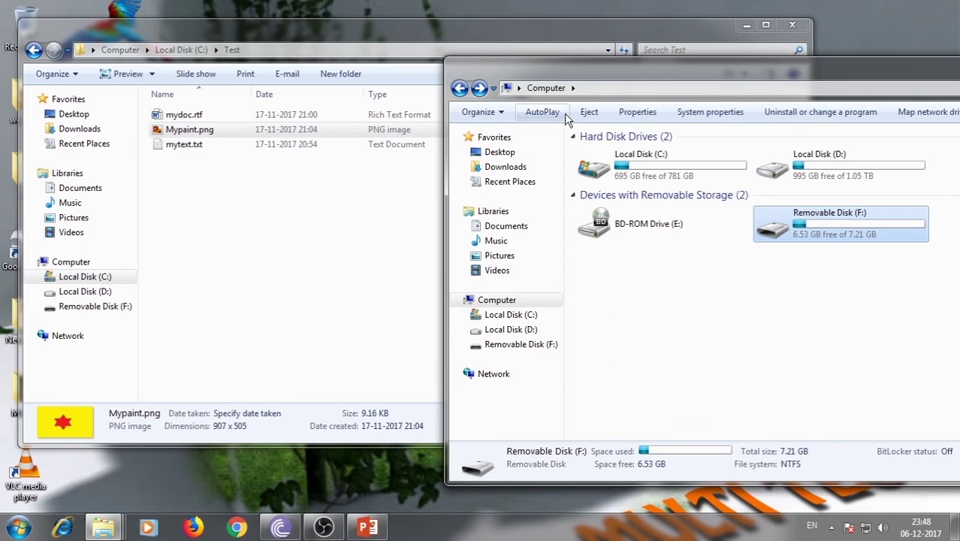
{"action": "mouse_move", "coordinate": [824, 225]}
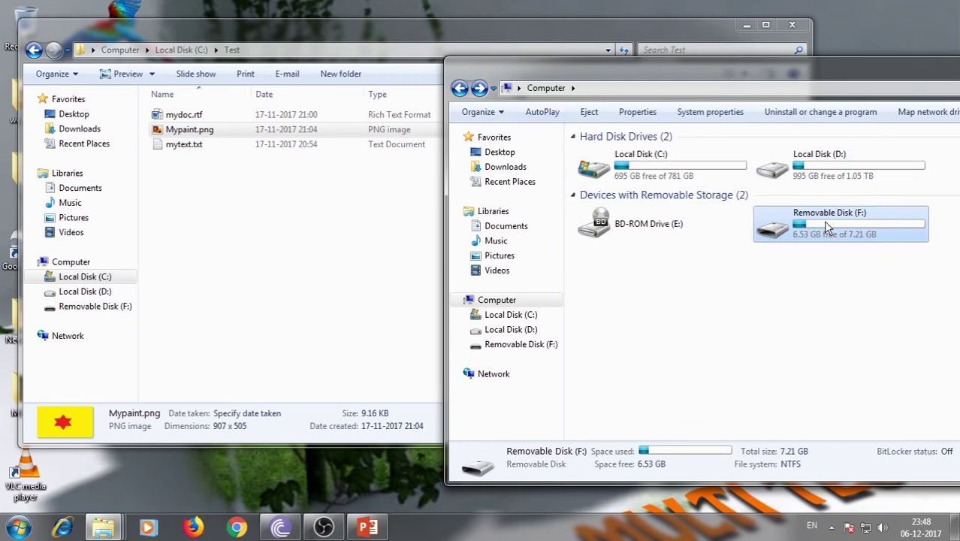
{"action": "double_click", "coordinate": [823, 221]}
{"action": "left_click", "coordinate": [194, 133]}
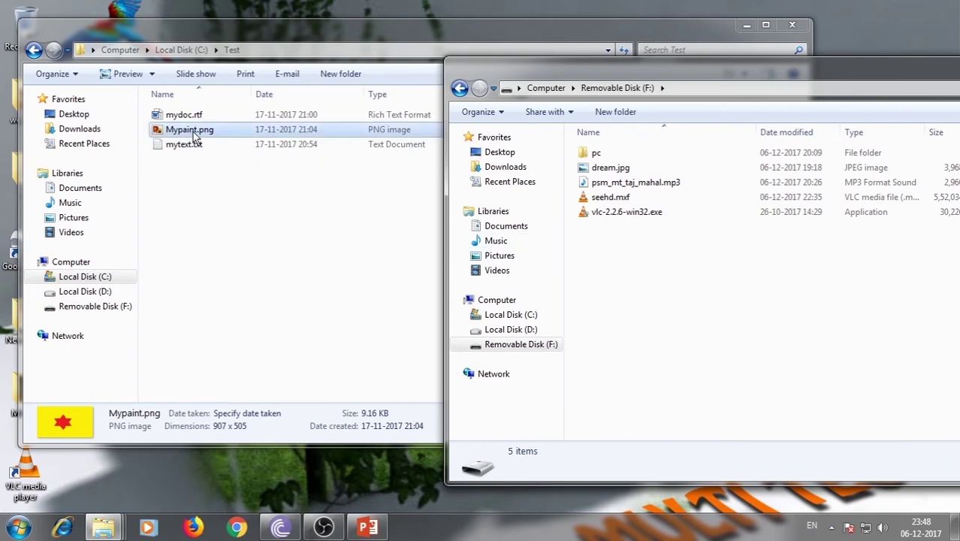
{"action": "left_click", "coordinate": [194, 133]}
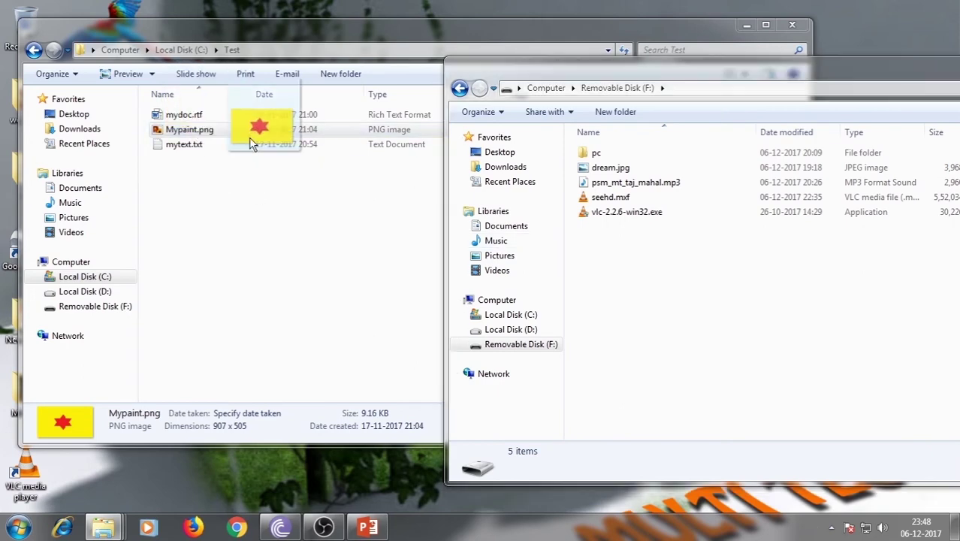
{"action": "left_click_drag", "start_coordinate": [201, 133], "coordinate": [869, 319]}
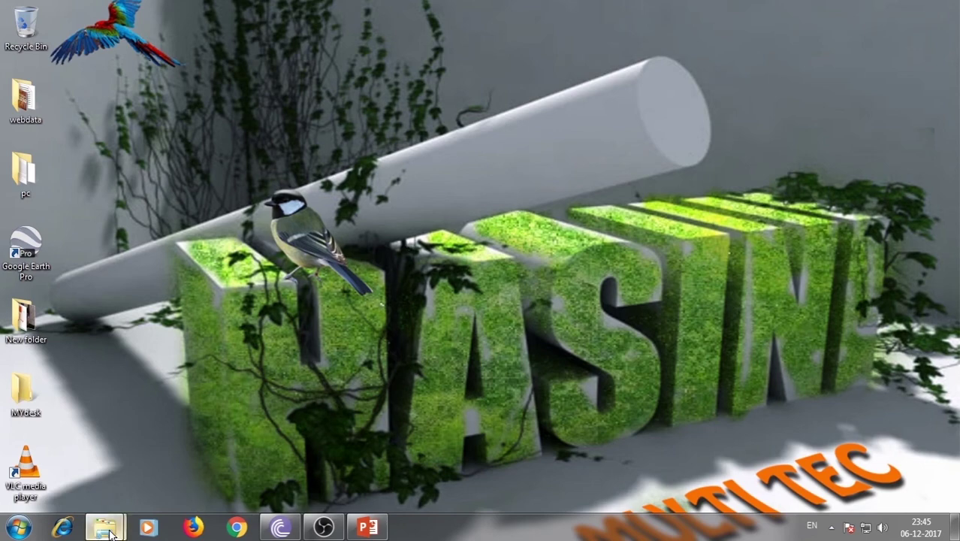
Open dream.jpg from the MYdesk folder in Windows Photo Viewer and set it as the desktop background
{"action": "double_click", "coordinate": [26, 395]}
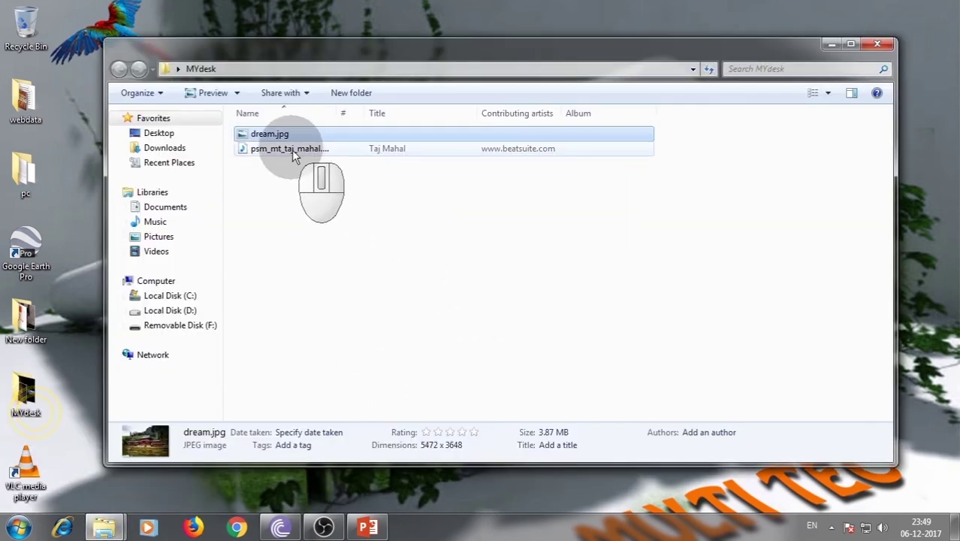
{"action": "double_click", "coordinate": [288, 135]}
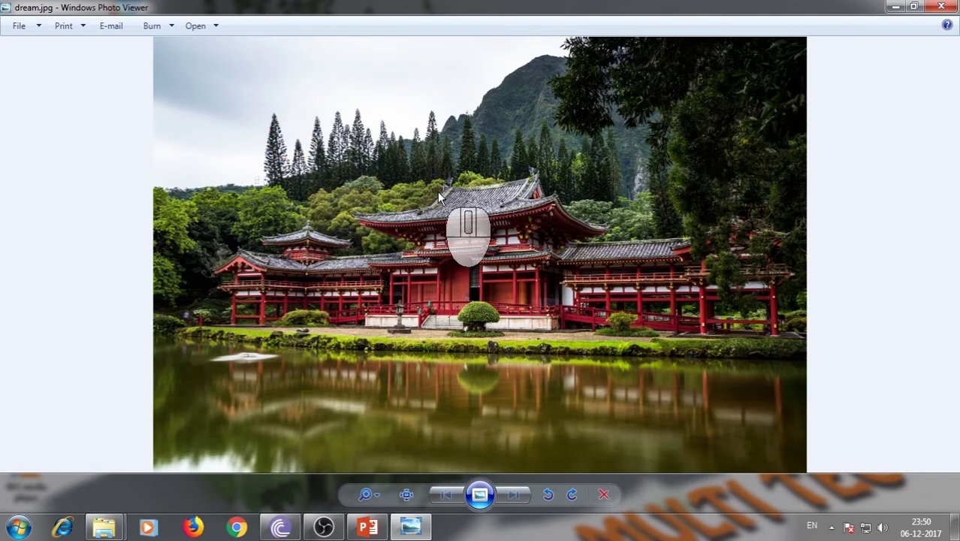
{"action": "right_click", "coordinate": [382, 168]}
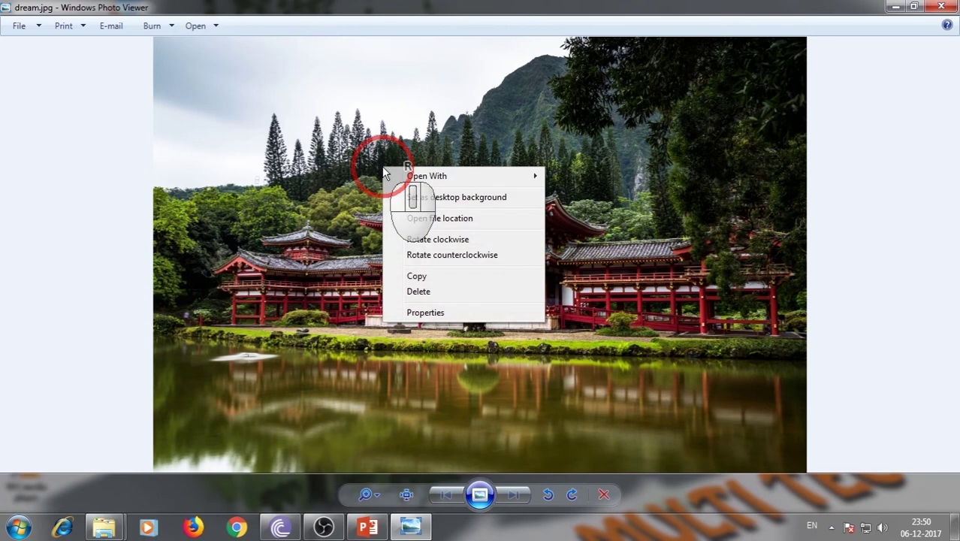
{"action": "left_click", "coordinate": [470, 197]}
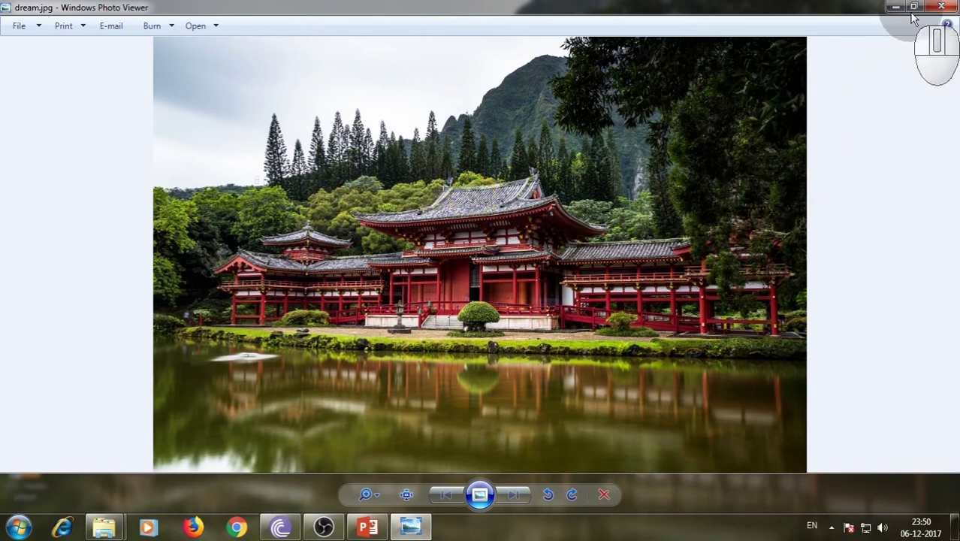
Close the dream.jpg preview and minimise the MYdesk folder window to reveal the desktop
{"action": "left_click", "coordinate": [938, 8]}
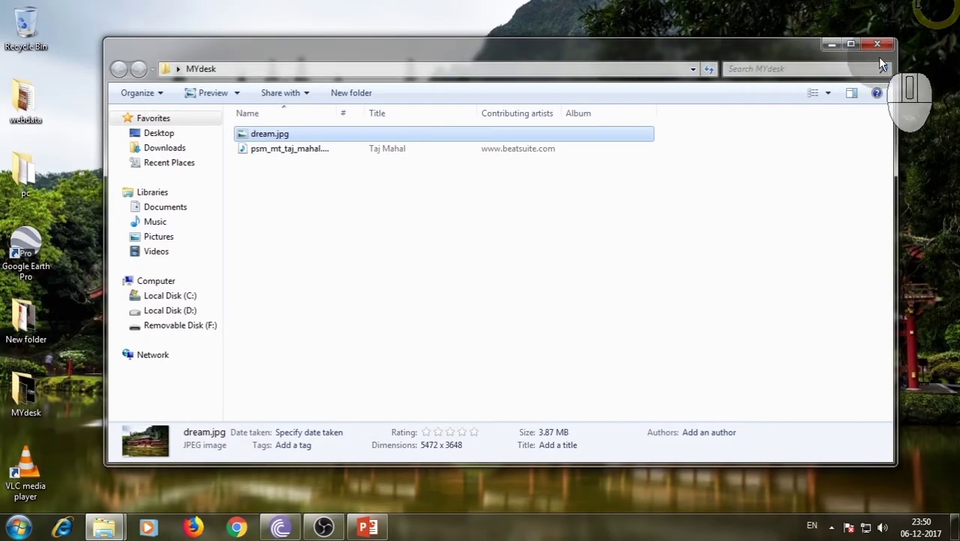
{"action": "left_click", "coordinate": [826, 45]}
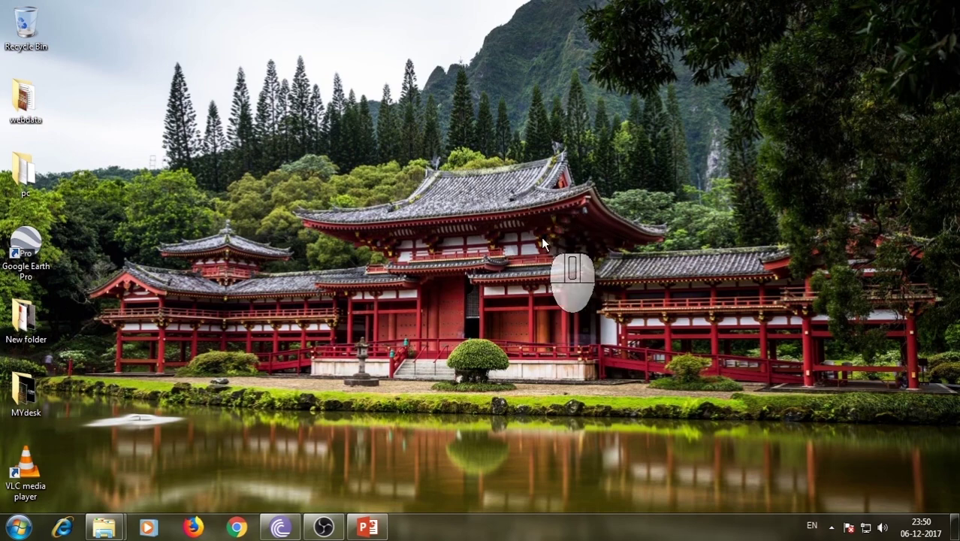
Open the desktop personalization settings, try the Landscapes and Characters Aero themes, and finish on Landscapes
{"action": "right_click", "coordinate": [445, 149]}
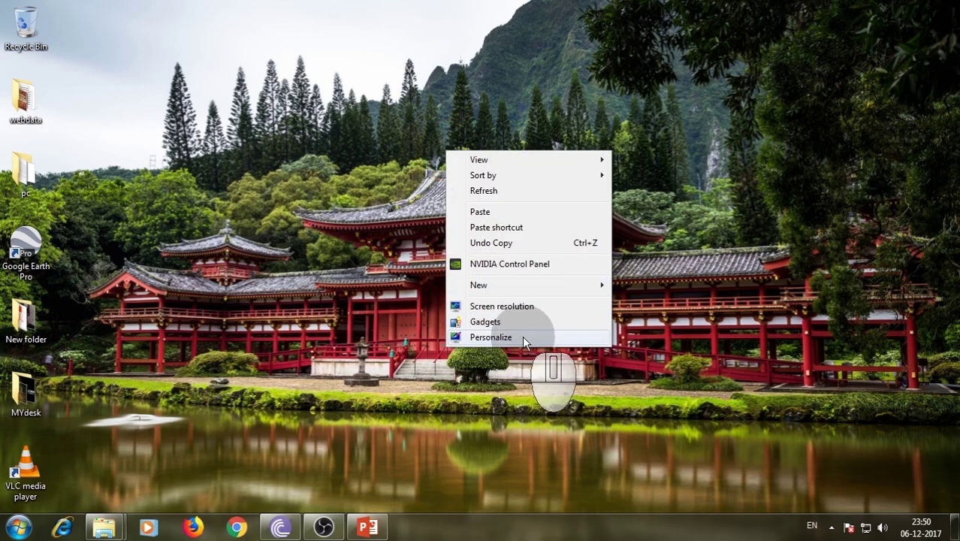
{"action": "left_click", "coordinate": [481, 337]}
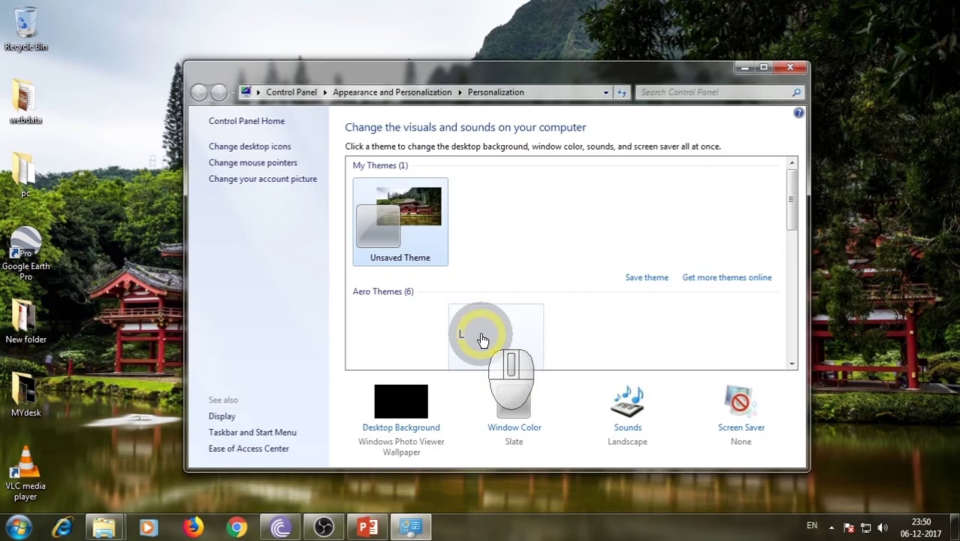
{"action": "left_click_drag", "start_coordinate": [490, 74], "coordinate": [565, 46]}
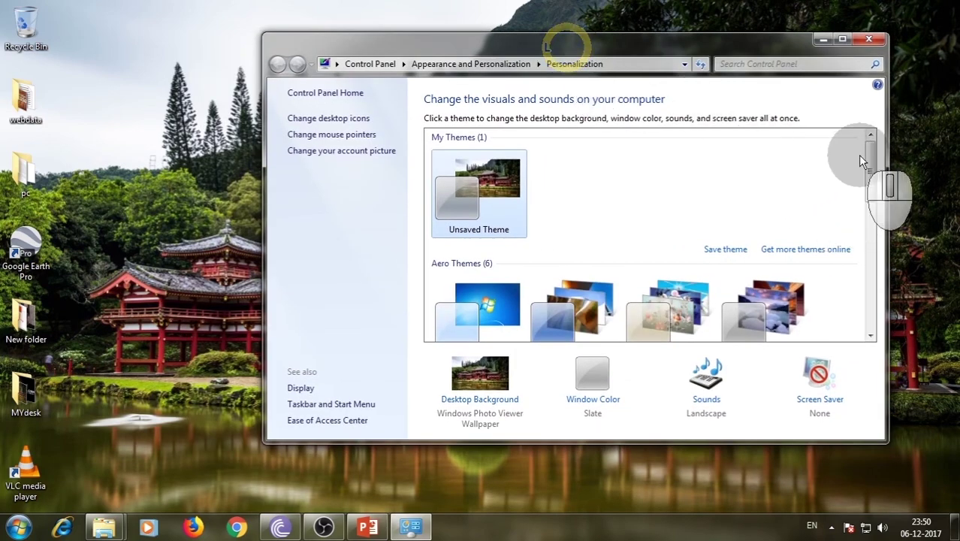
{"action": "left_click_drag", "start_coordinate": [868, 156], "coordinate": [856, 194]}
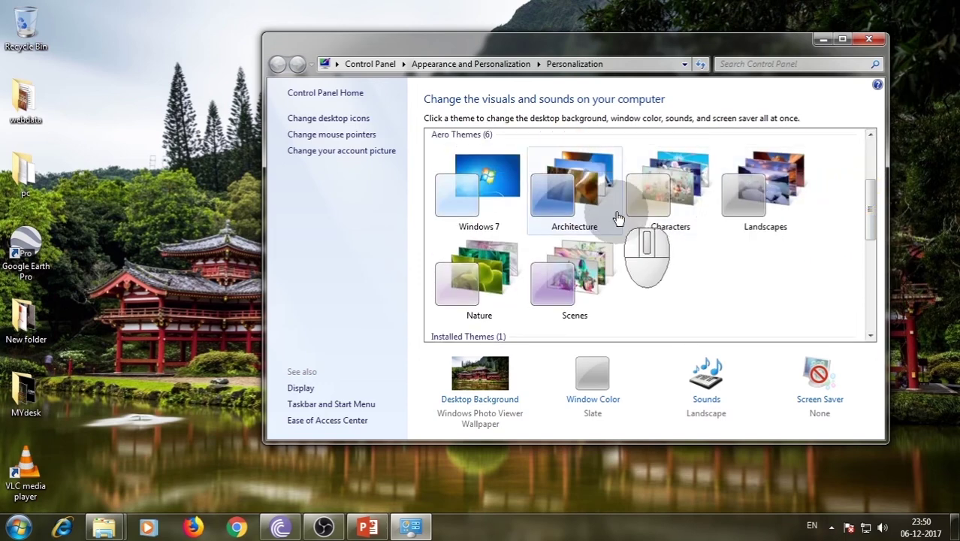
{"action": "left_click", "coordinate": [770, 199]}
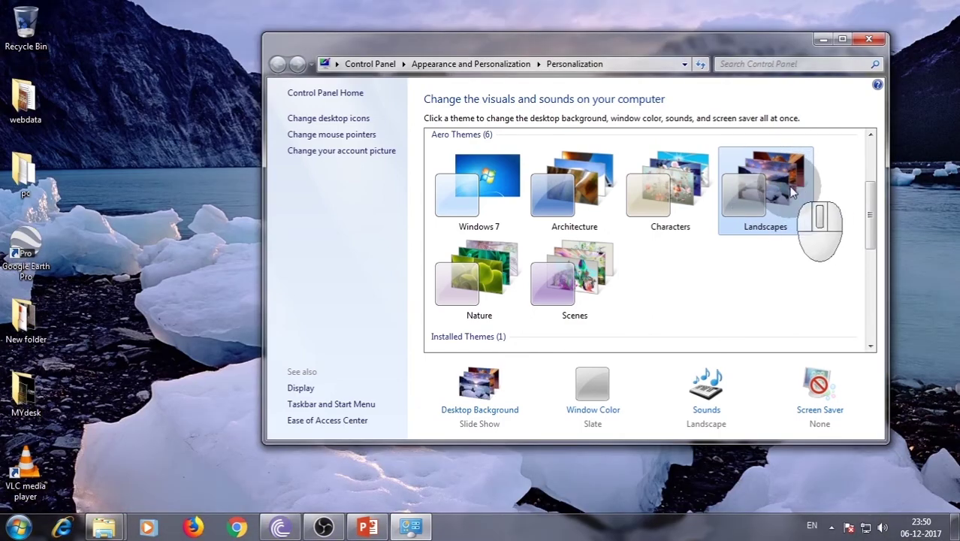
{"action": "left_click", "coordinate": [689, 182]}
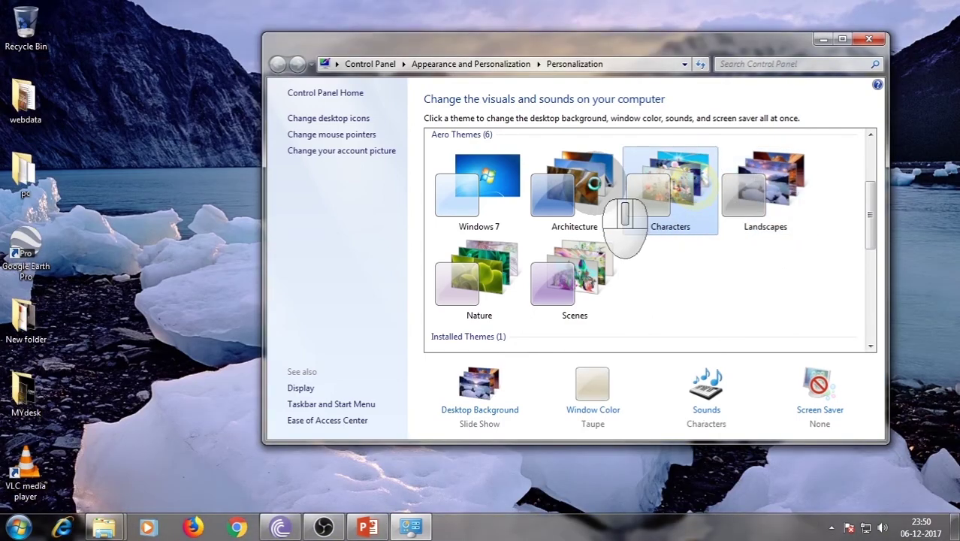
{"action": "left_click", "coordinate": [765, 187]}
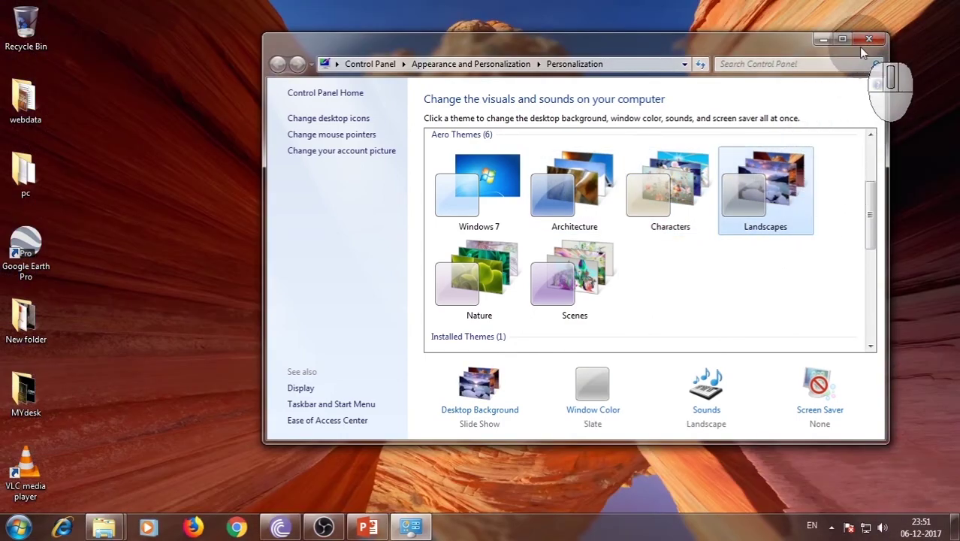
{"action": "left_click", "coordinate": [865, 42]}
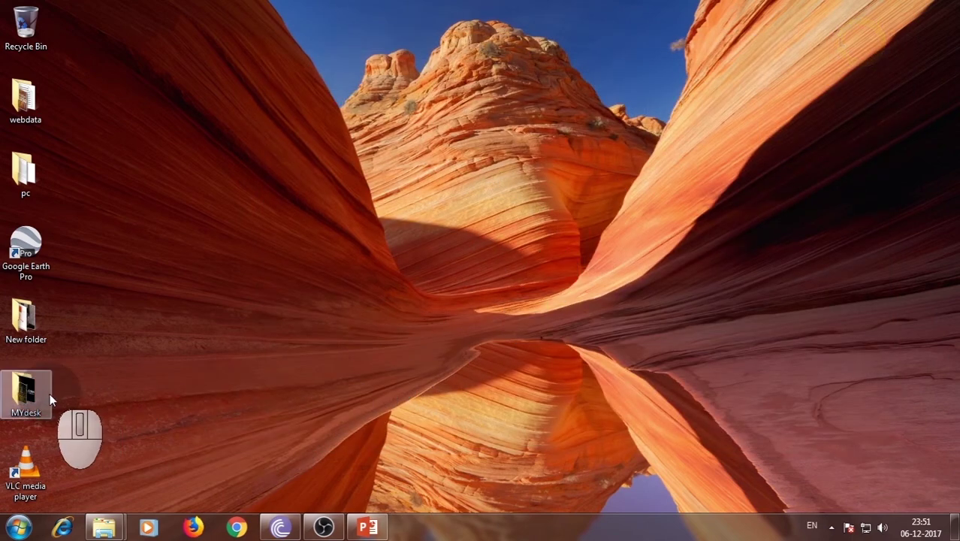
Set dream.jpg from the MYdesk folder as the desktop background directly from the file and close the folder
{"action": "double_click", "coordinate": [25, 398]}
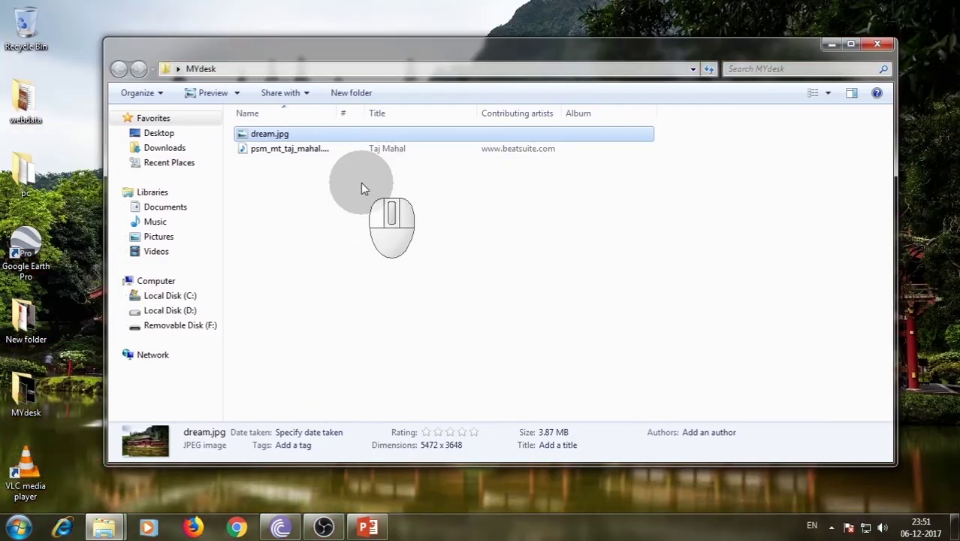
{"action": "right_click", "coordinate": [278, 143]}
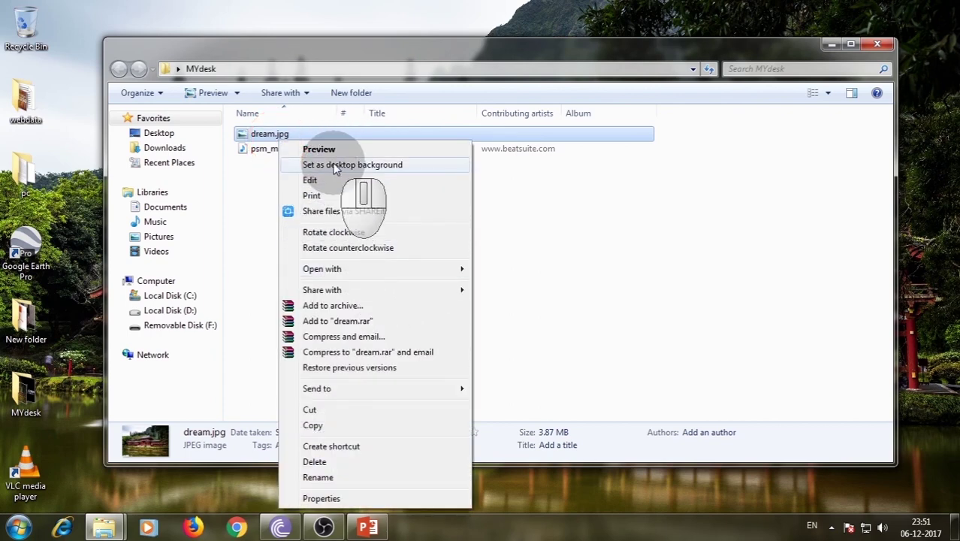
{"action": "left_click", "coordinate": [334, 164]}
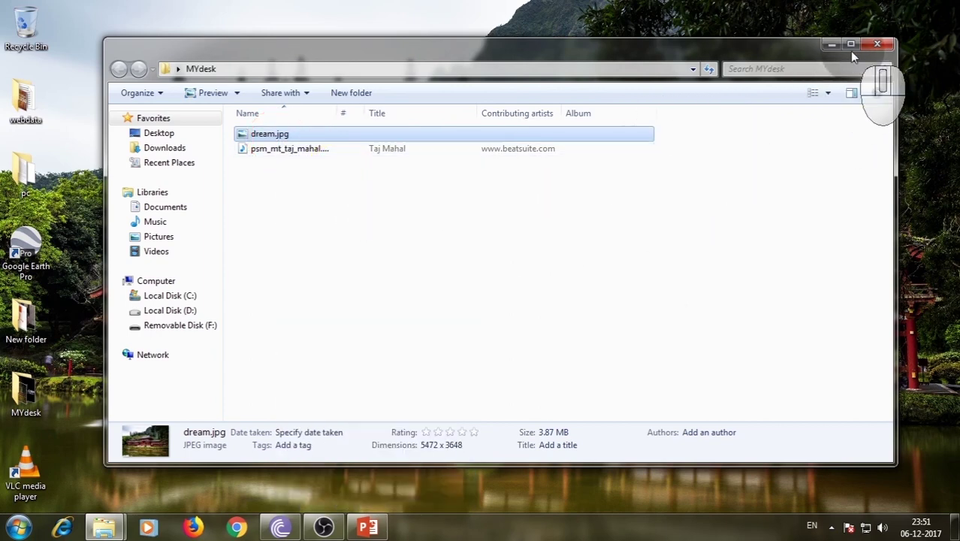
{"action": "left_click", "coordinate": [876, 44]}
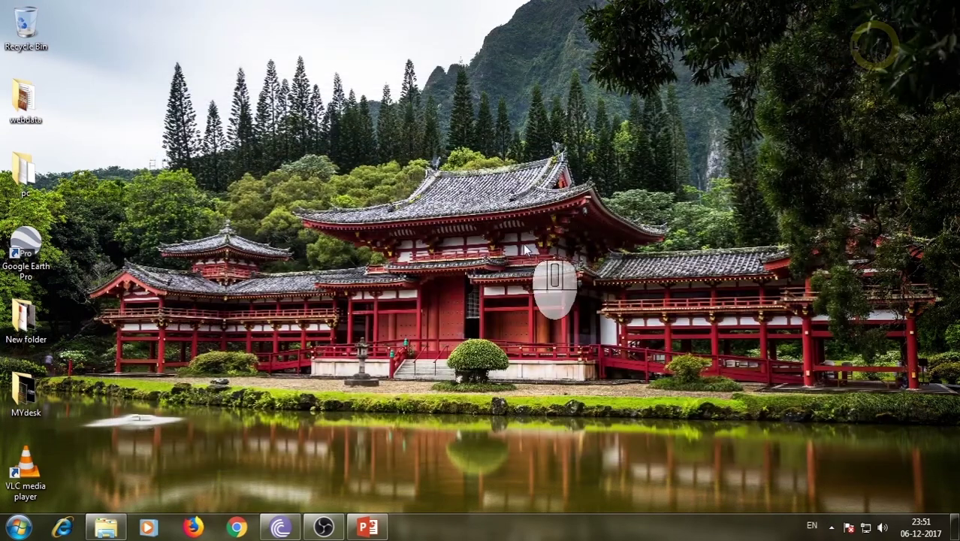
Open the Computer window to check which hard disk and removable drives are listed, and return to the desktop
{"action": "key", "text": "super+e"}
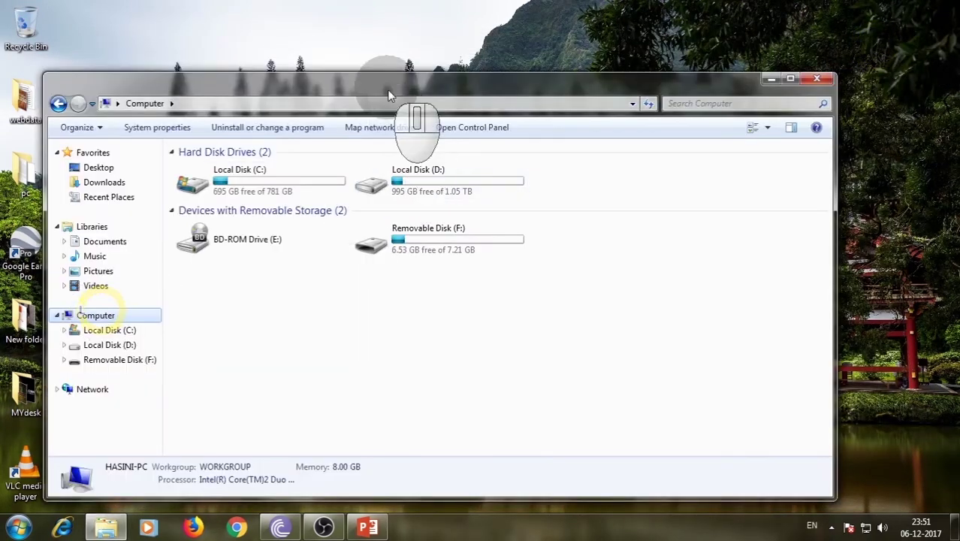
{"action": "left_click_drag", "start_coordinate": [361, 91], "coordinate": [434, 34]}
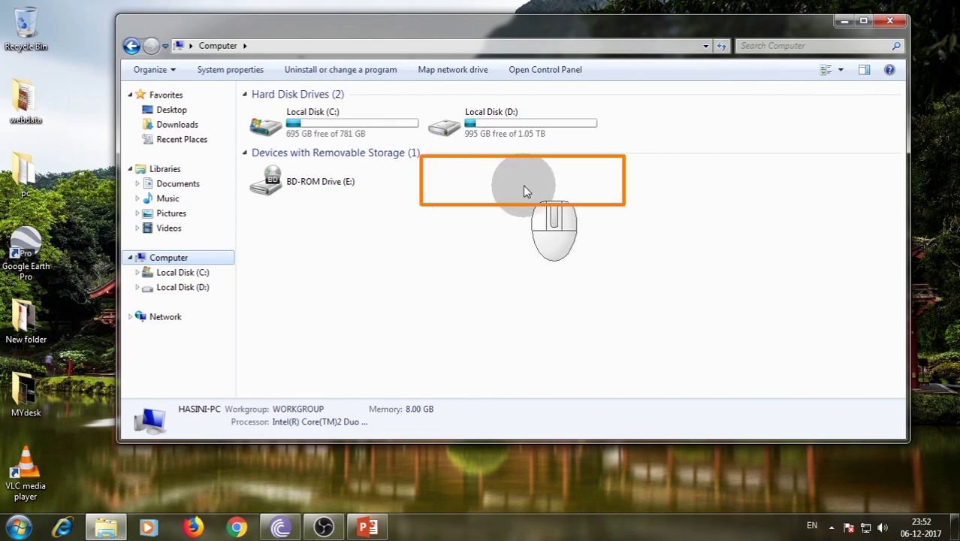
{"action": "key", "text": "super+d"}
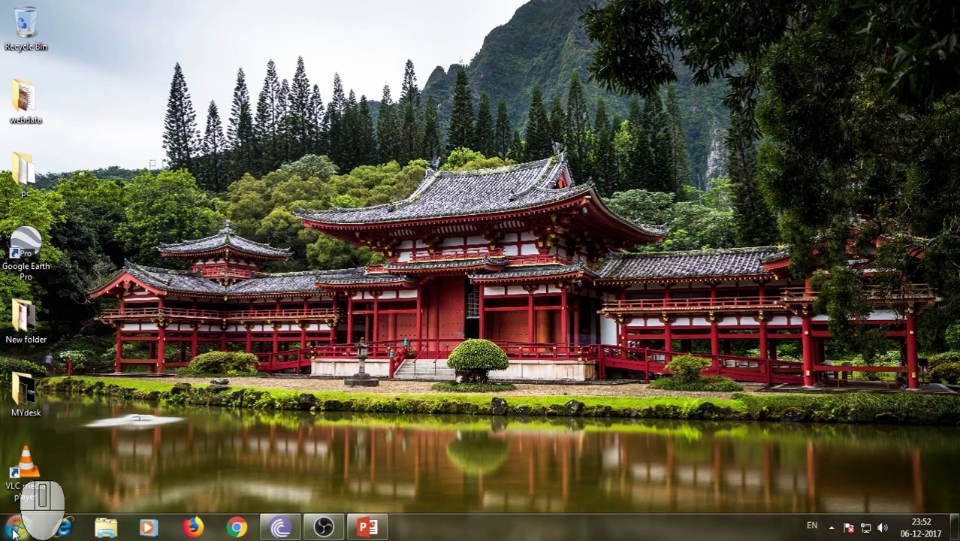
View the computer's properties for the Windows edition, processor, memory and system type, reopening the System window once before closing it
{"action": "left_click", "coordinate": [16, 529]}
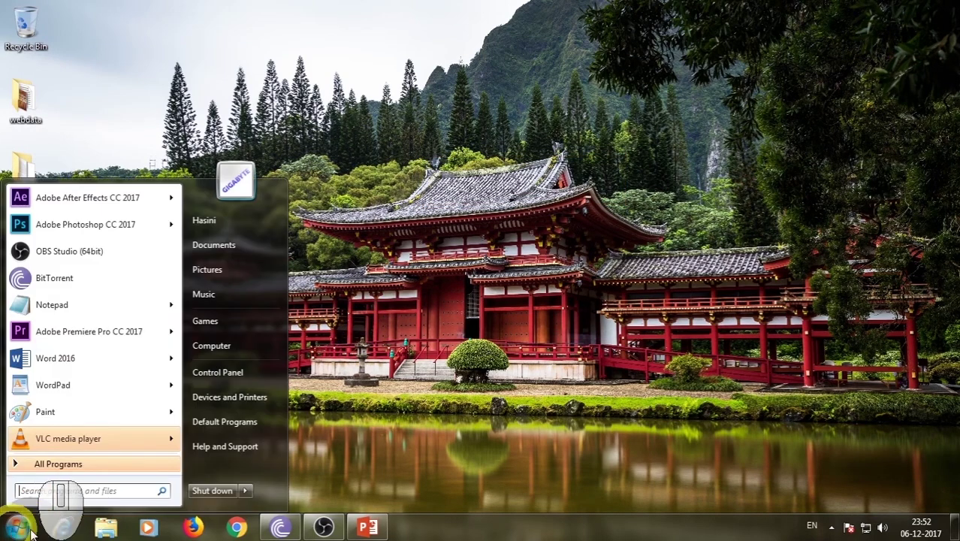
{"action": "right_click", "coordinate": [228, 347]}
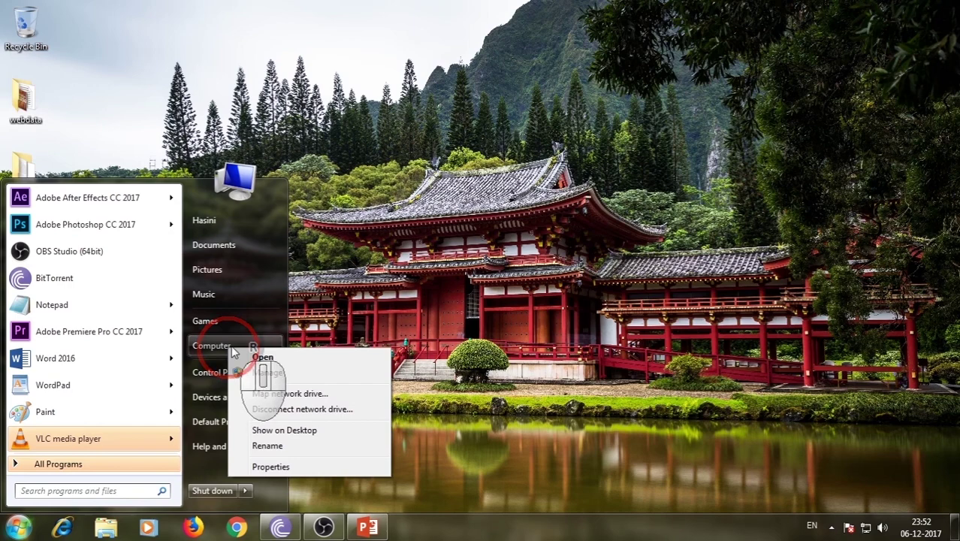
{"action": "left_click", "coordinate": [270, 467]}
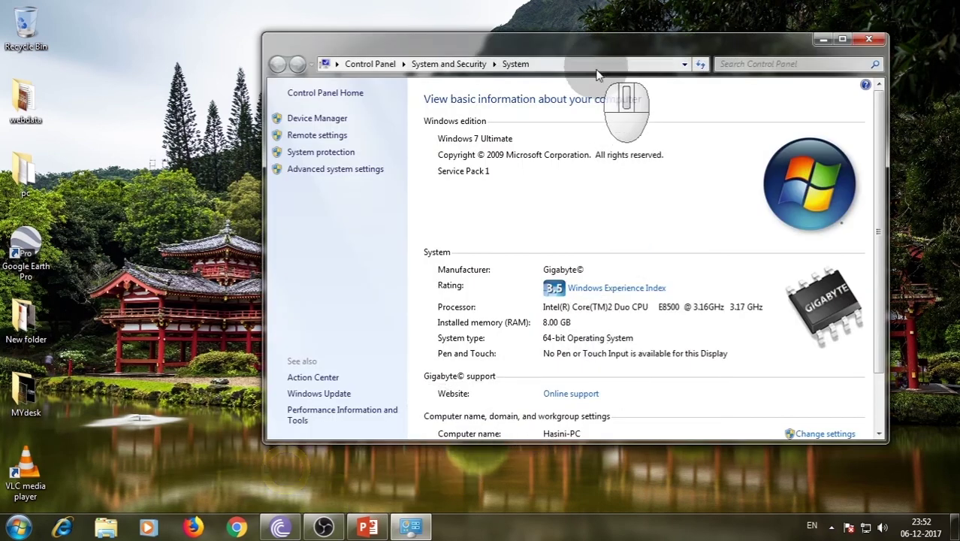
{"action": "left_click", "coordinate": [518, 46]}
{"action": "left_click_drag", "start_coordinate": [518, 43], "coordinate": [469, 27]}
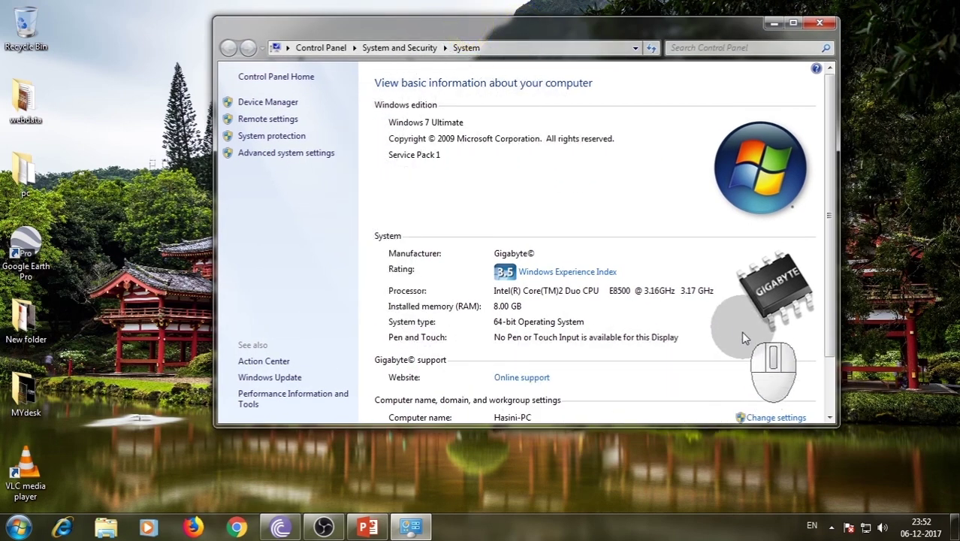
{"action": "left_click", "coordinate": [819, 26]}
{"action": "key", "text": "super+Pause"}
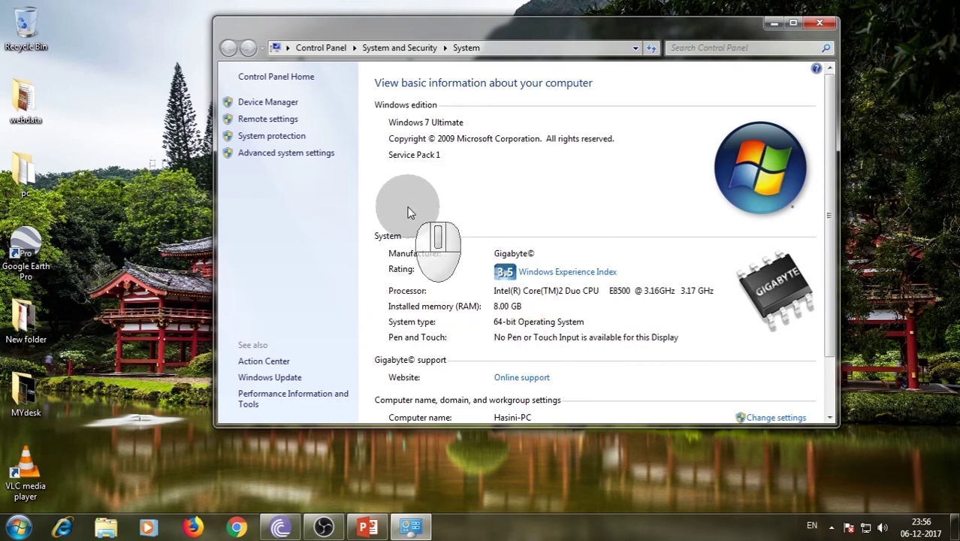
{"action": "left_click", "coordinate": [819, 26]}
Open the System Information tool from the System Tools accessories and examine the system summary
{"action": "left_click", "coordinate": [18, 526]}
{"action": "left_click", "coordinate": [60, 463]}
{"action": "scroll", "coordinate": [91, 391], "scroll_direction": "down", "scroll_amount": 8}
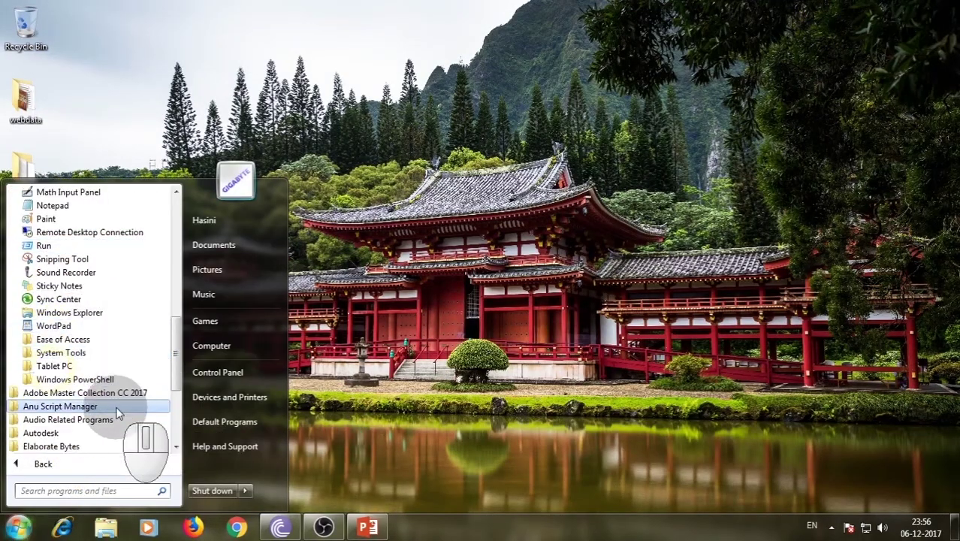
{"action": "left_click", "coordinate": [61, 353]}
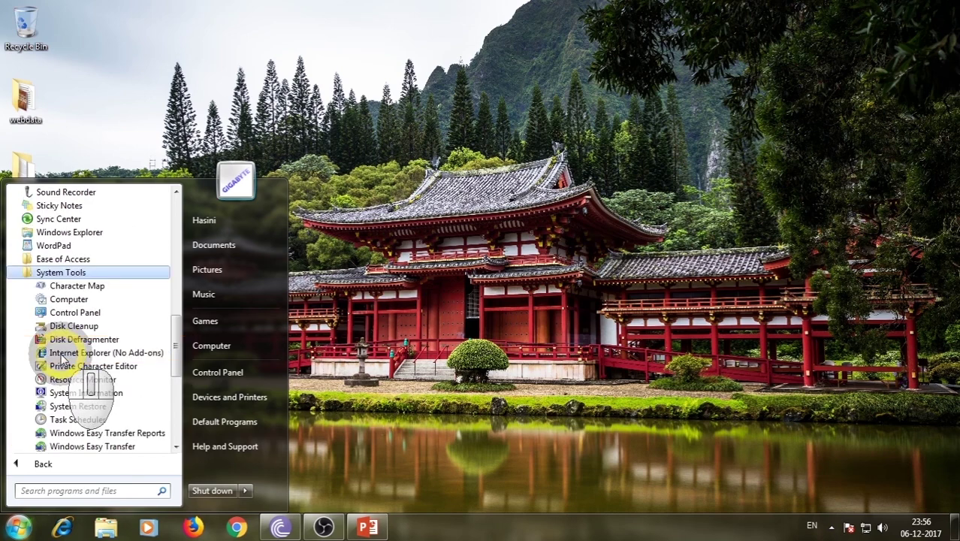
{"action": "scroll", "coordinate": [72, 360], "scroll_direction": "down", "scroll_amount": 2}
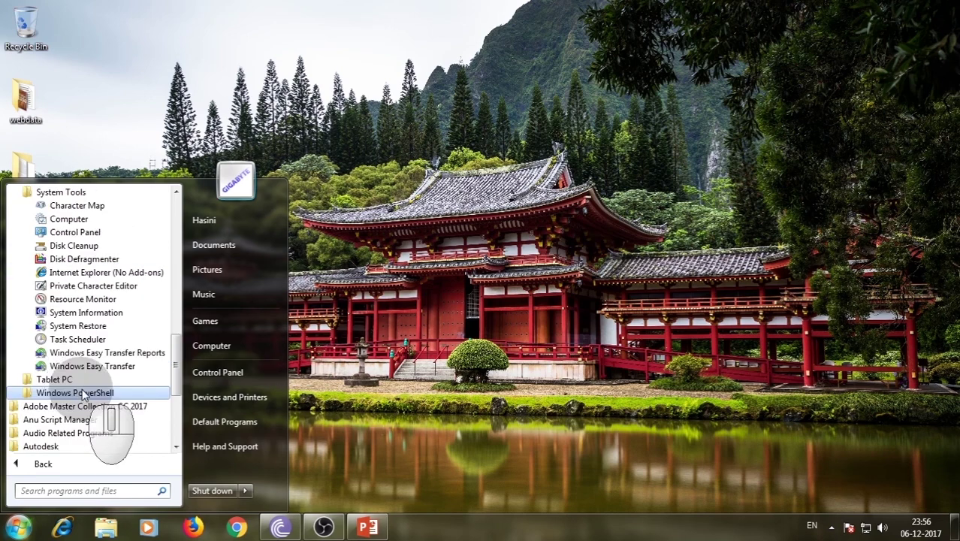
{"action": "left_click", "coordinate": [84, 312]}
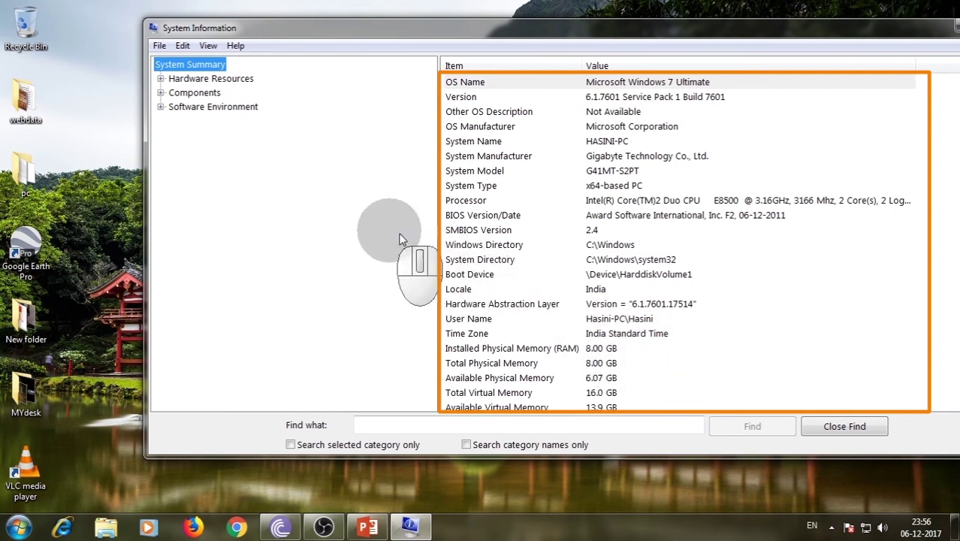
Look up the hard disk's size in the Disks details under Components and Storage
{"action": "left_click", "coordinate": [160, 92]}
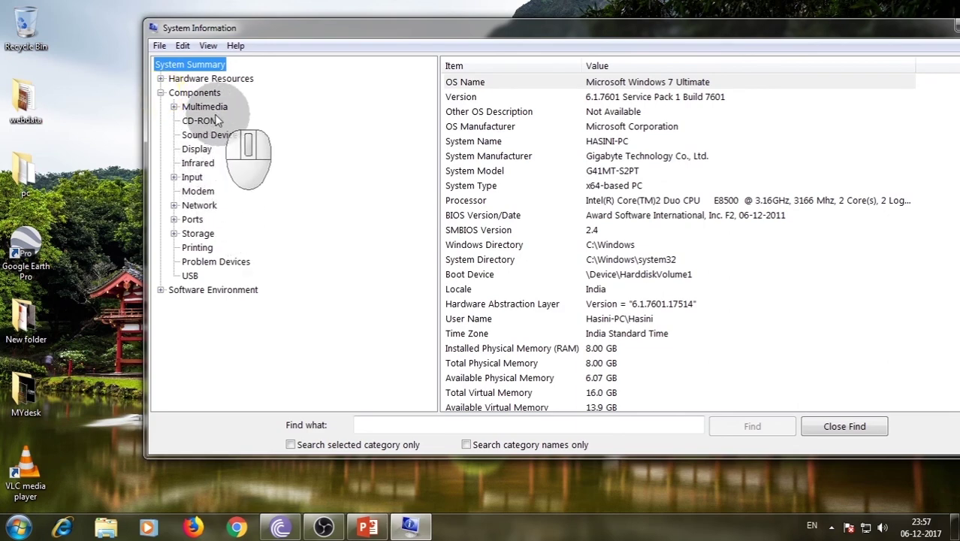
{"action": "left_click", "coordinate": [174, 233]}
{"action": "left_click", "coordinate": [206, 261]}
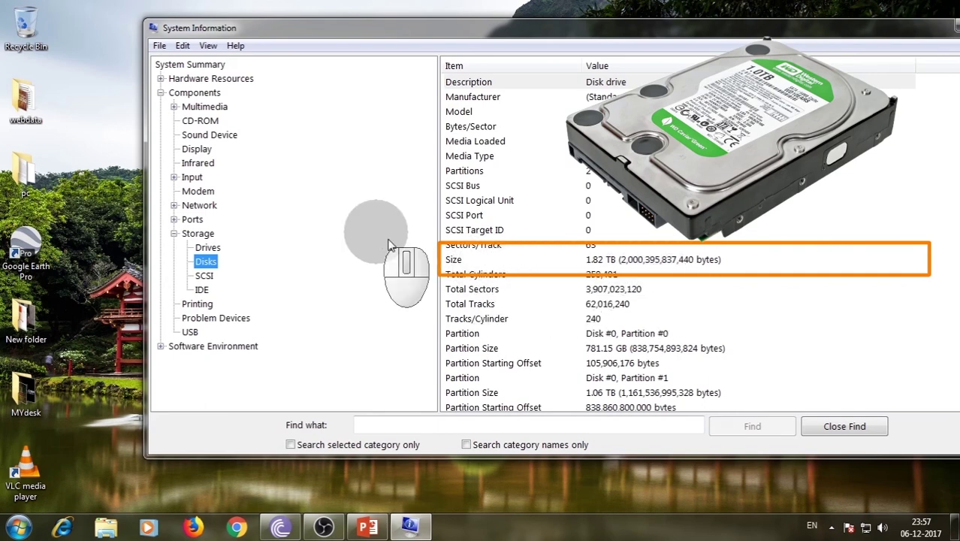
Collapse the Components category, review the System Summary again, and close System Information
{"action": "left_click", "coordinate": [162, 93]}
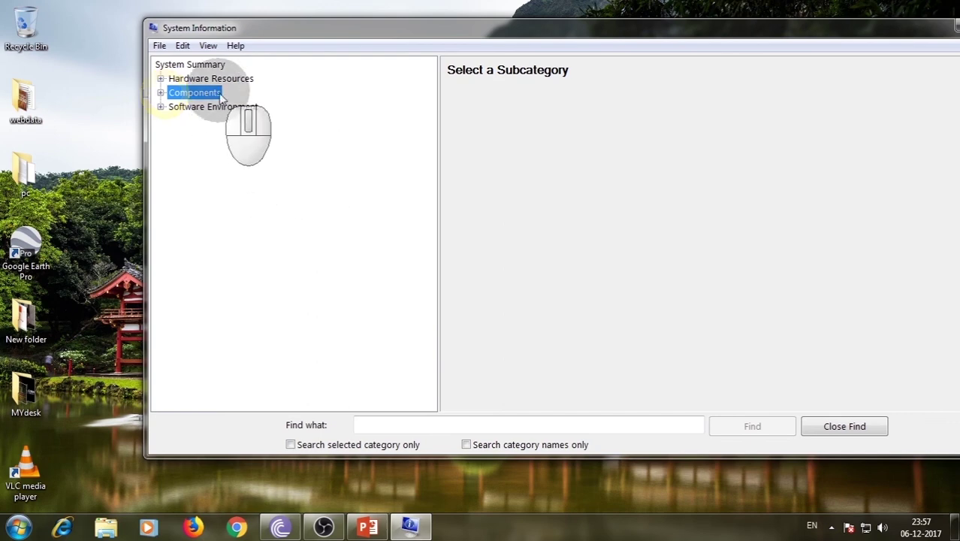
{"action": "left_click", "coordinate": [191, 64]}
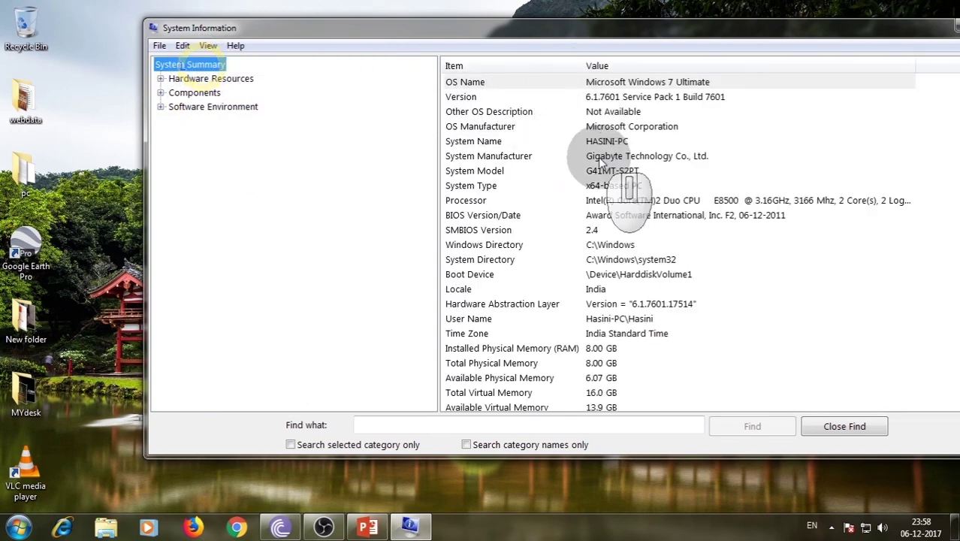
{"action": "left_click_drag", "start_coordinate": [803, 35], "coordinate": [682, 39]}
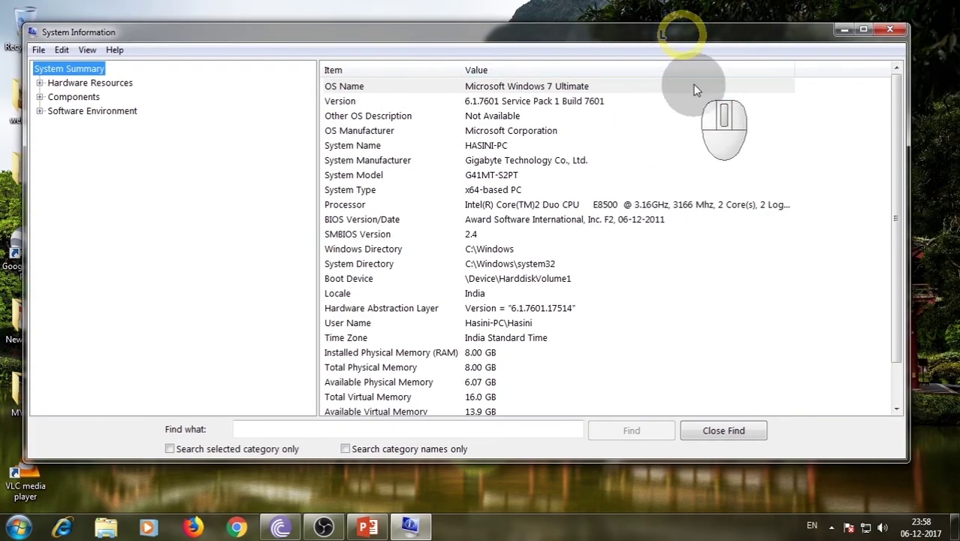
{"action": "left_click", "coordinate": [892, 36]}
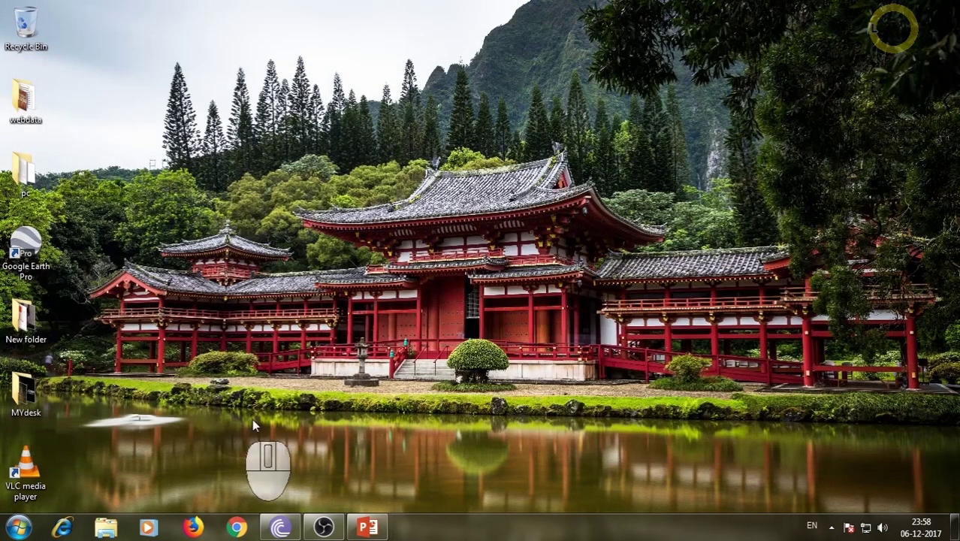
Open Command Prompt from the accessories, place its window in the upper middle of the desktop, and run systeminfo
{"action": "left_click", "coordinate": [18, 528]}
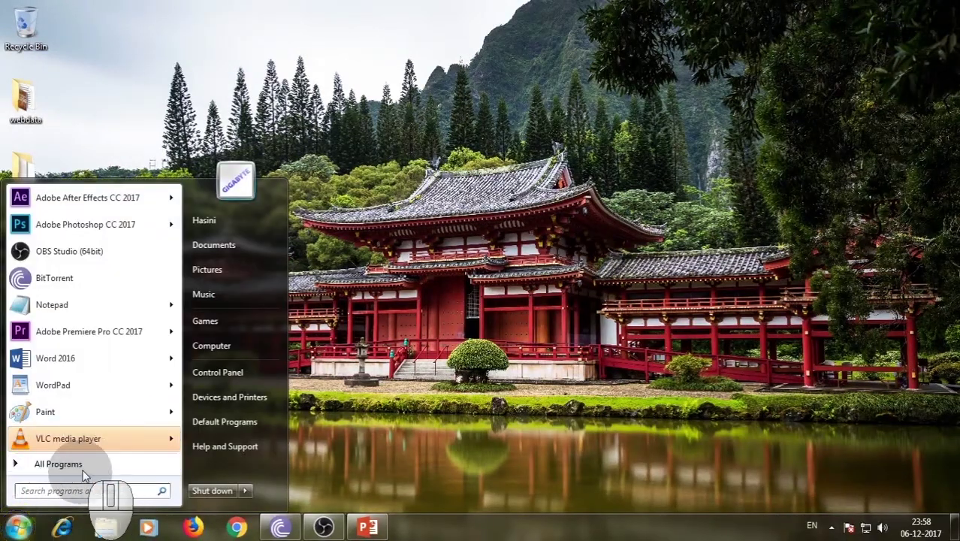
{"action": "left_click", "coordinate": [60, 464]}
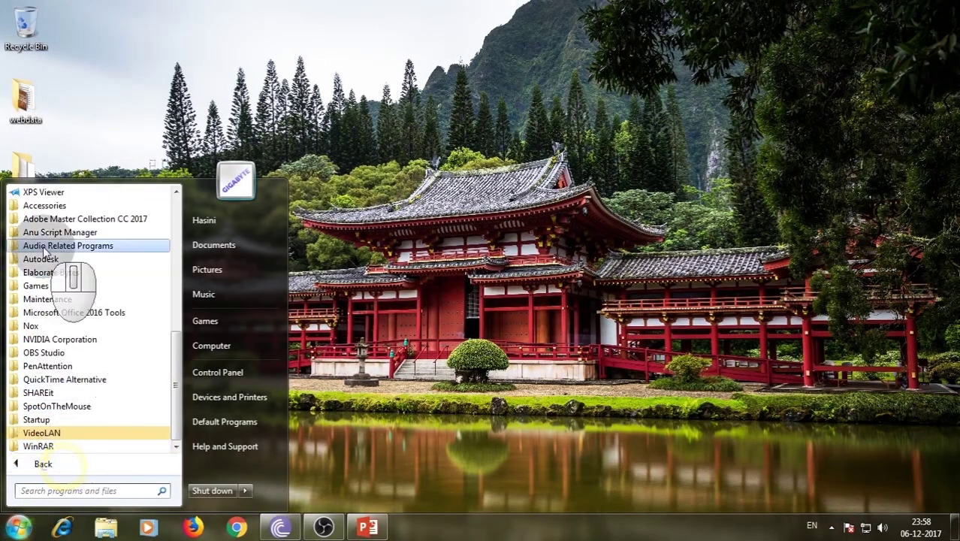
{"action": "left_click", "coordinate": [34, 205]}
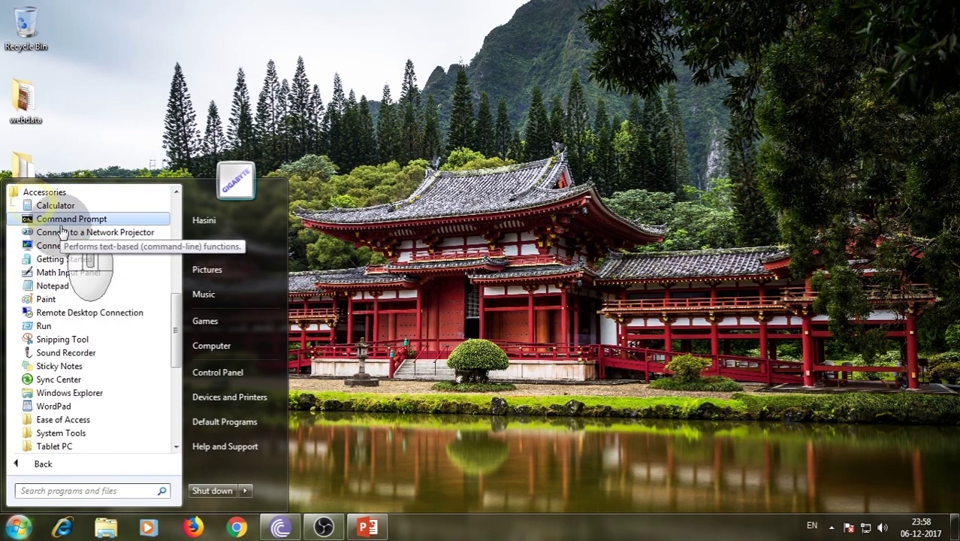
{"action": "left_click", "coordinate": [54, 218]}
{"action": "left_click_drag", "start_coordinate": [226, 30], "coordinate": [409, 61]}
{"action": "type", "text": "systeminfo"}
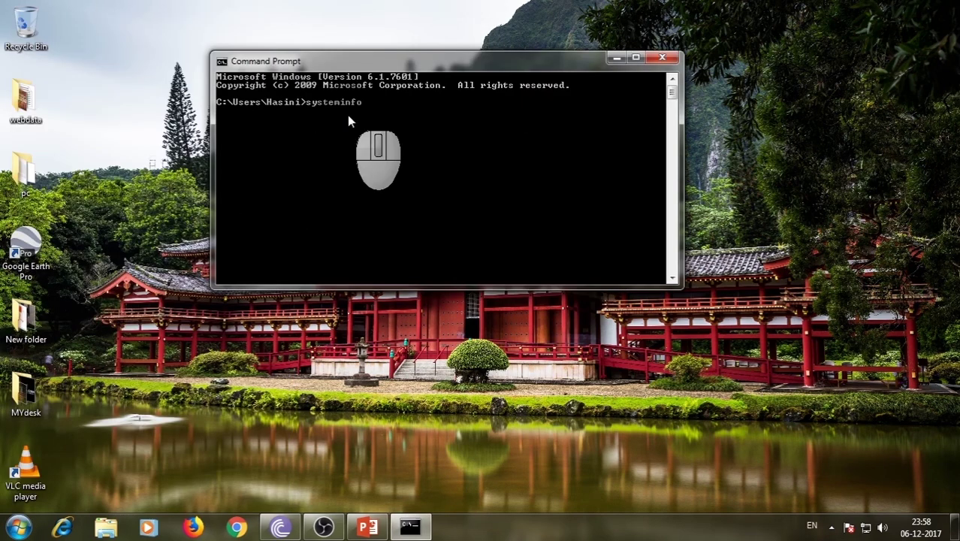
{"action": "key", "text": "Return"}
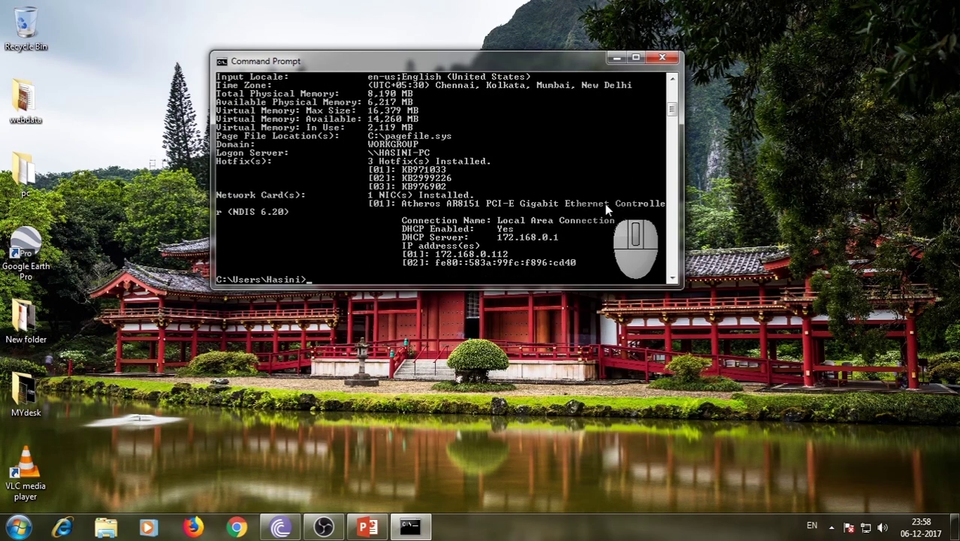
Compare the systeminfo output with the System Information summary, then close both windows
{"action": "scroll", "coordinate": [604, 200], "scroll_direction": "up", "scroll_amount": 4}
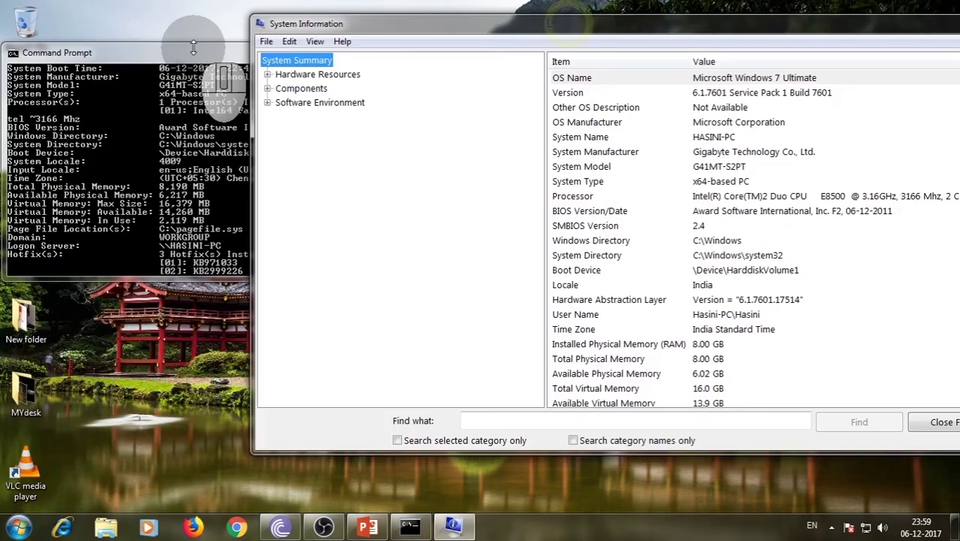
{"action": "left_click_drag", "start_coordinate": [192, 34], "coordinate": [193, 60]}
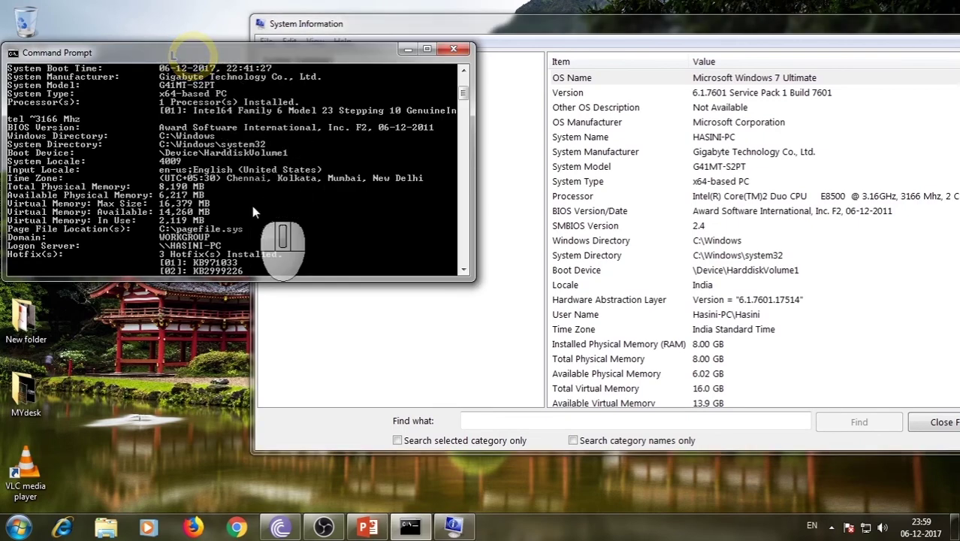
{"action": "scroll", "coordinate": [256, 222], "scroll_direction": "up", "scroll_amount": 2}
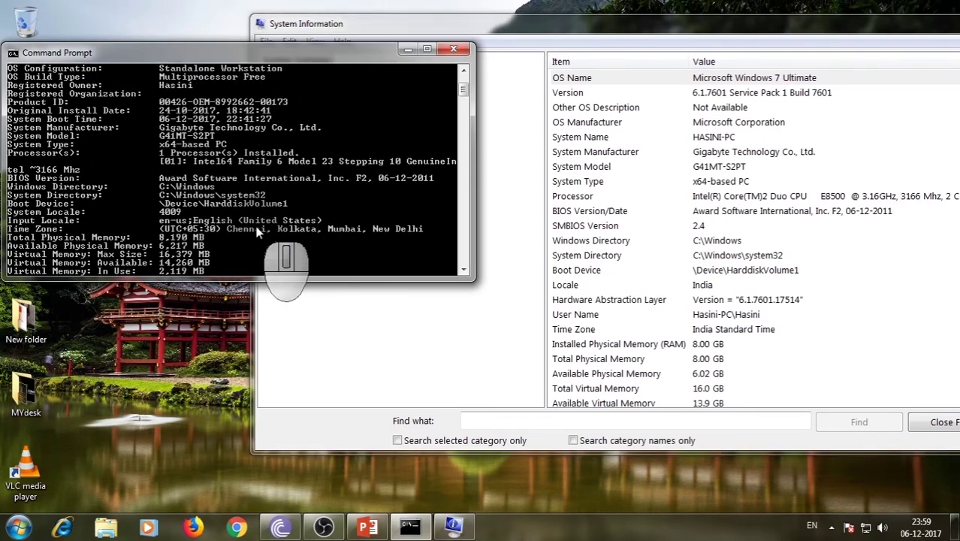
{"action": "scroll", "coordinate": [272, 180], "scroll_direction": "up", "scroll_amount": 2}
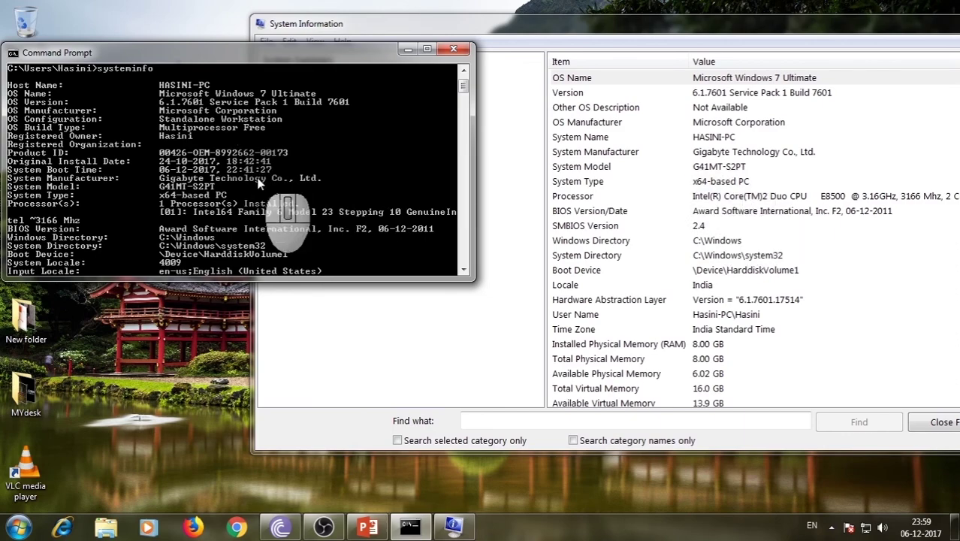
{"action": "left_click", "coordinate": [453, 48]}
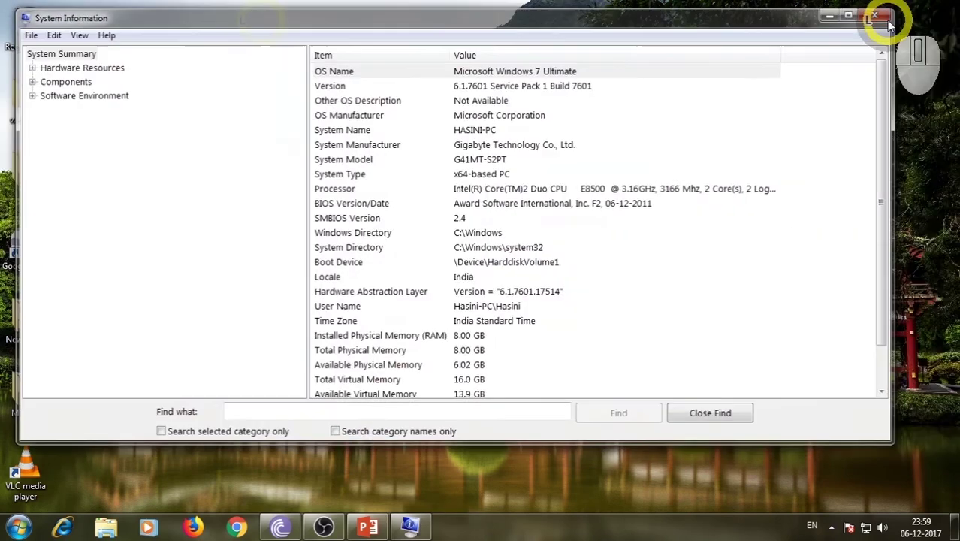
{"action": "left_click", "coordinate": [887, 21]}
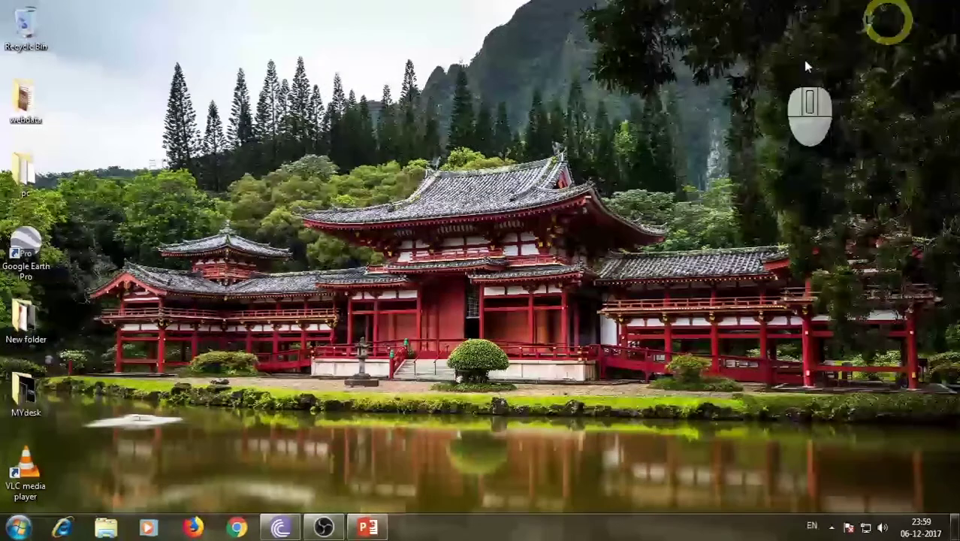
Open Control Panel and change its view from categories to Large icons
{"action": "left_click", "coordinate": [18, 526]}
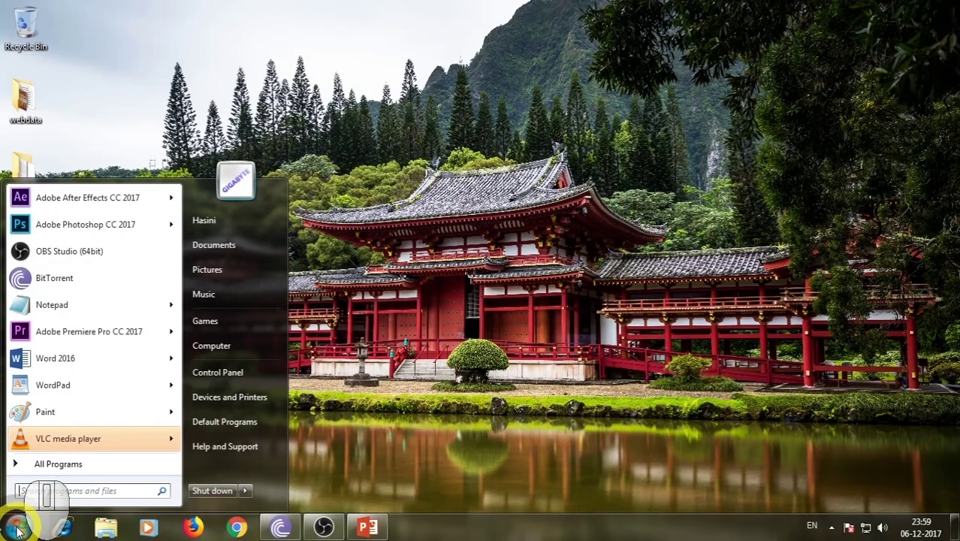
{"action": "left_click", "coordinate": [234, 372]}
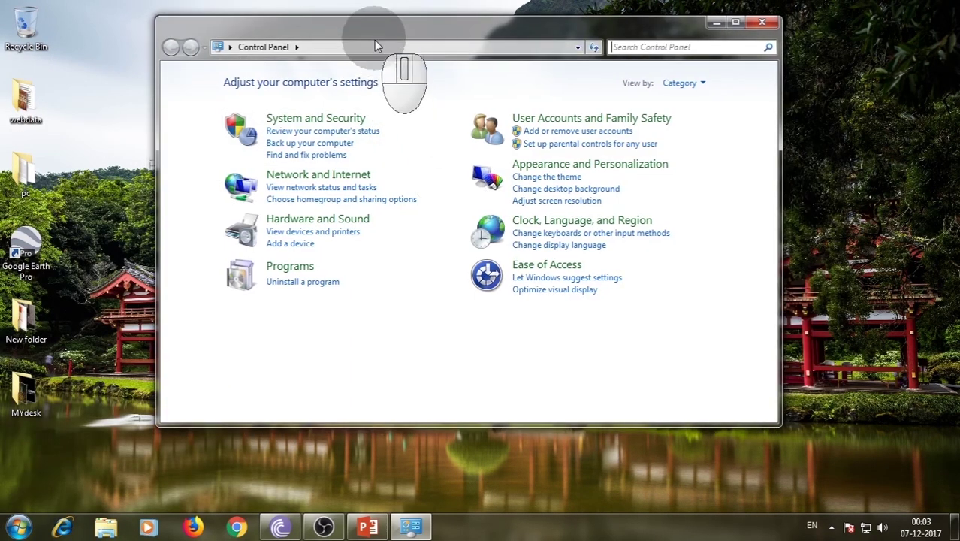
{"action": "left_click_drag", "start_coordinate": [374, 40], "coordinate": [358, 31]}
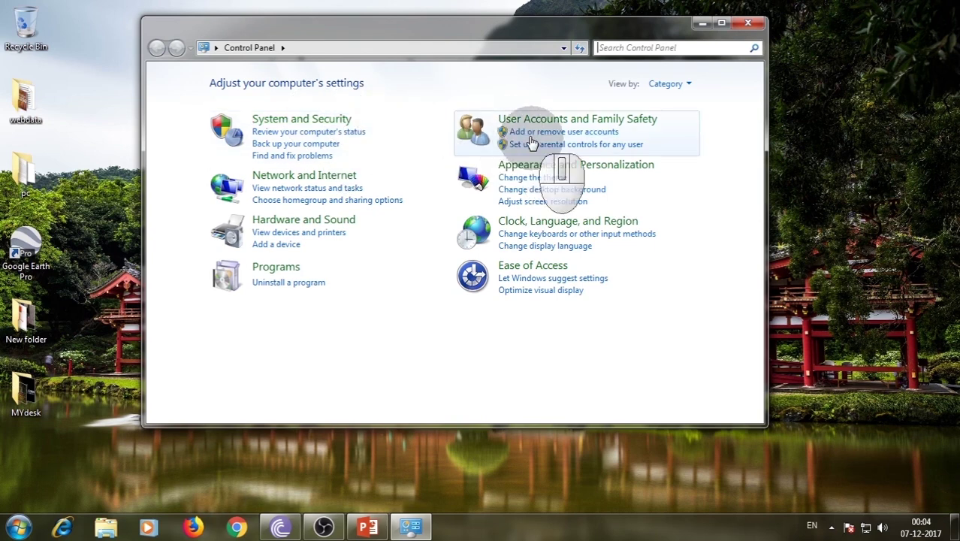
{"action": "left_click", "coordinate": [675, 84]}
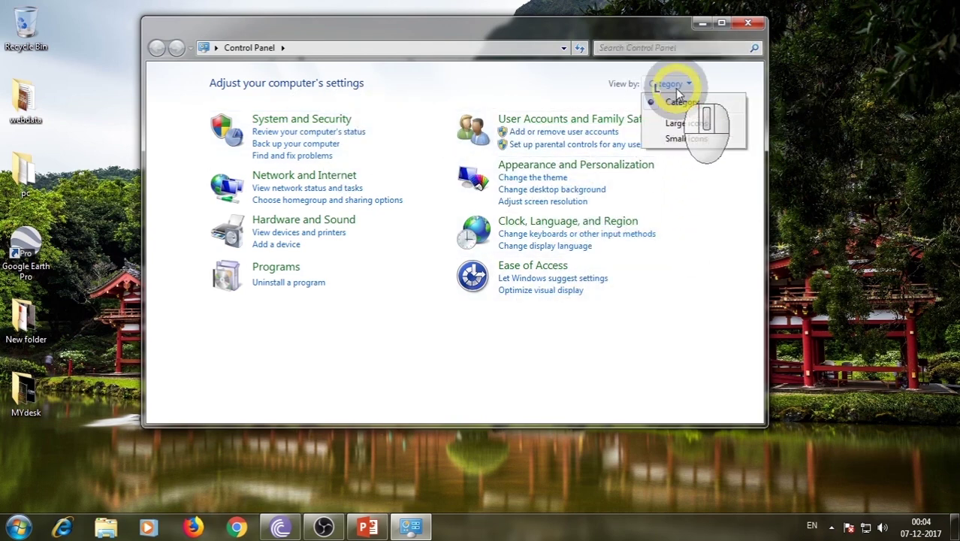
{"action": "left_click", "coordinate": [697, 125]}
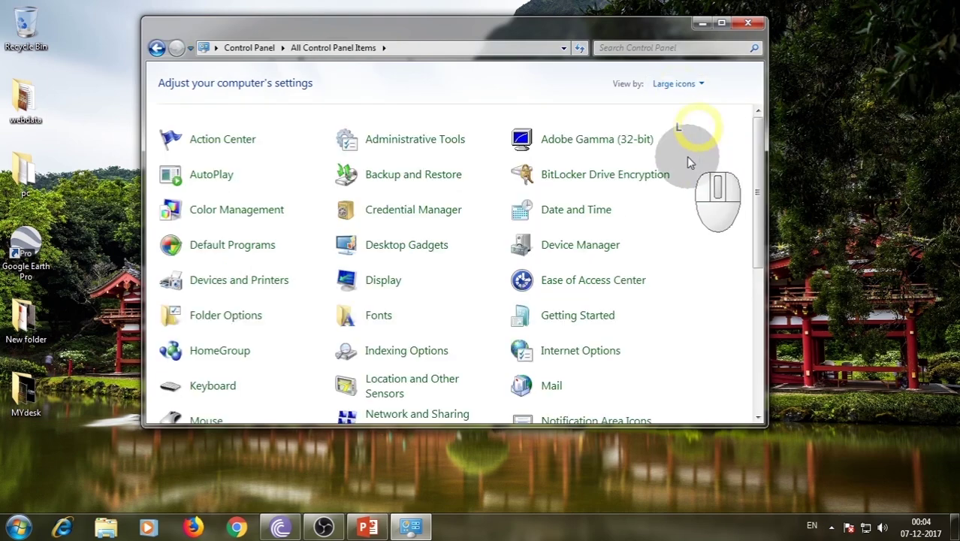
Look through the full list of Control Panel items and close Control Panel
{"action": "scroll", "coordinate": [616, 227], "scroll_direction": "down", "scroll_amount": 5}
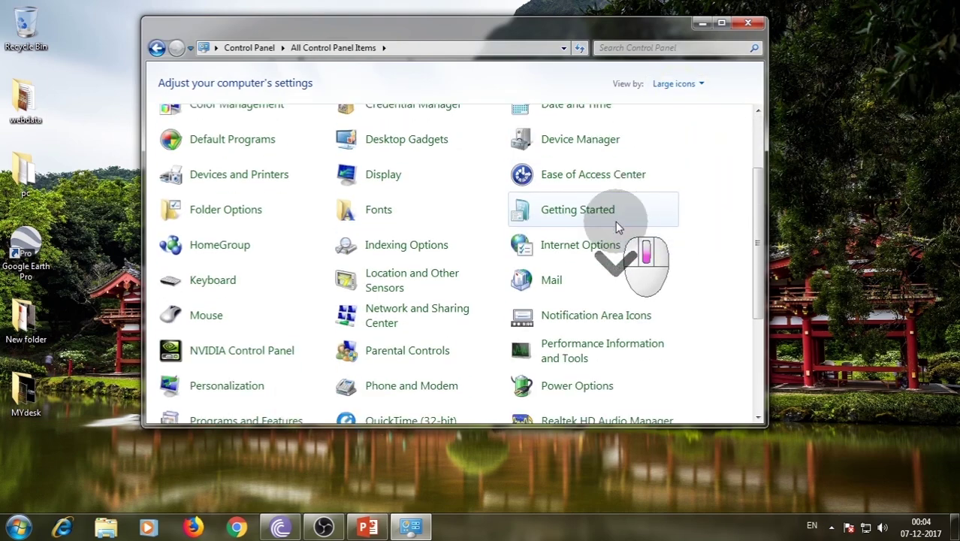
{"action": "scroll", "coordinate": [616, 226], "scroll_direction": "down", "scroll_amount": 2}
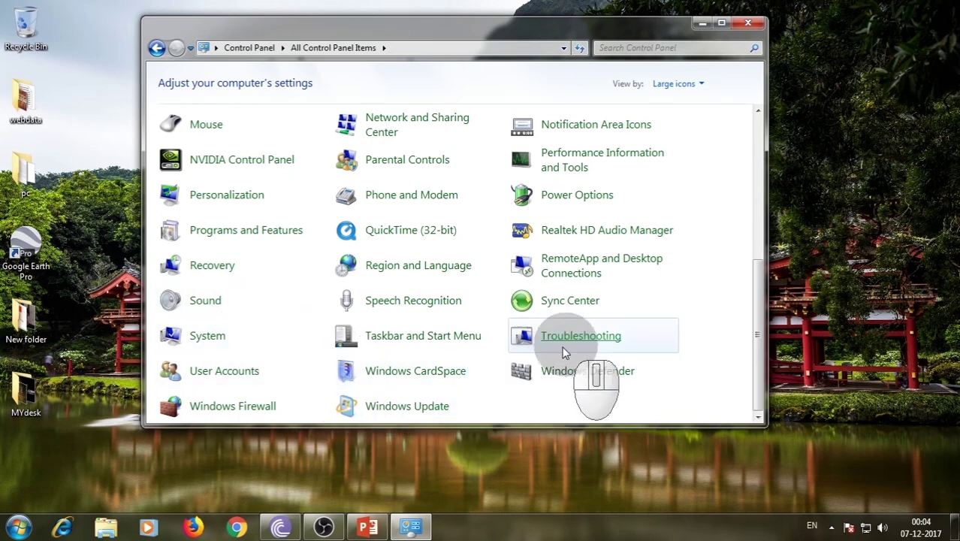
{"action": "scroll", "coordinate": [556, 232], "scroll_direction": "up", "scroll_amount": 5}
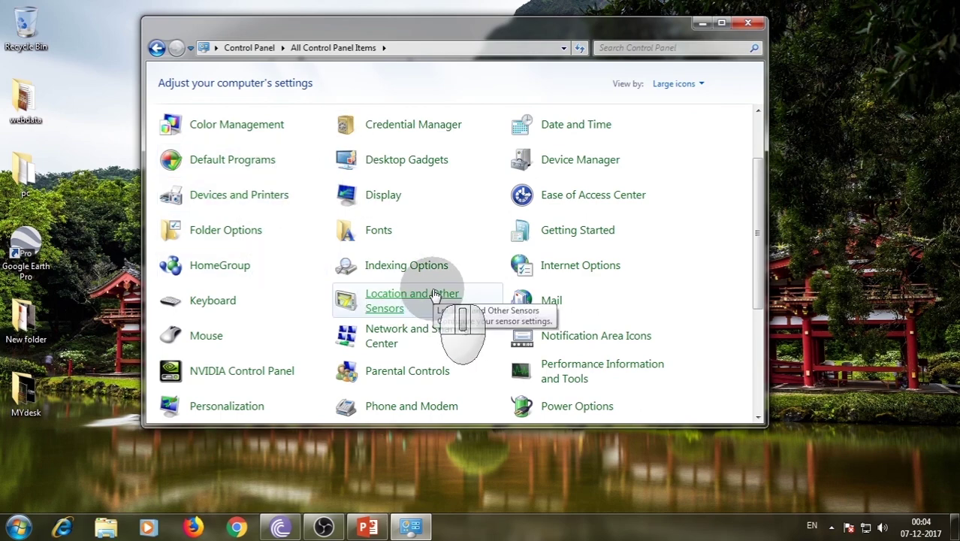
{"action": "key", "text": "alt+F4"}
{"action": "key", "text": "super"}
{"action": "left_click", "coordinate": [420, 300]}
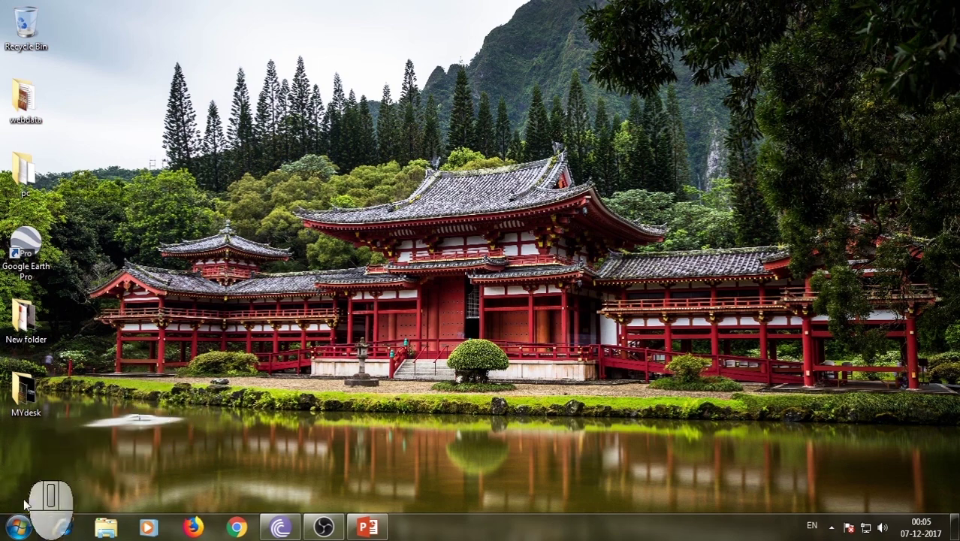
Open the Run dialog from the accessories, move it to the middle of the desktop, and close it
{"action": "left_click", "coordinate": [18, 526]}
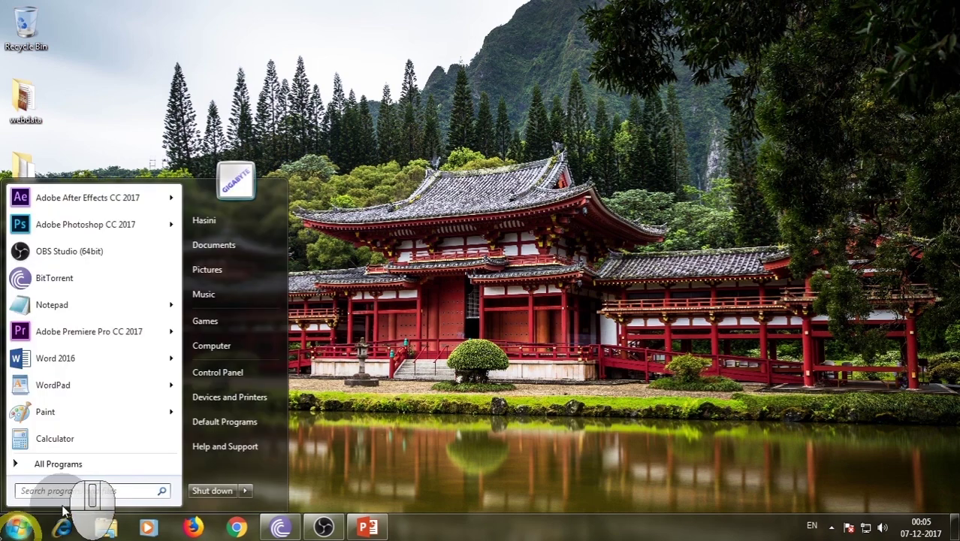
{"action": "left_click", "coordinate": [58, 473]}
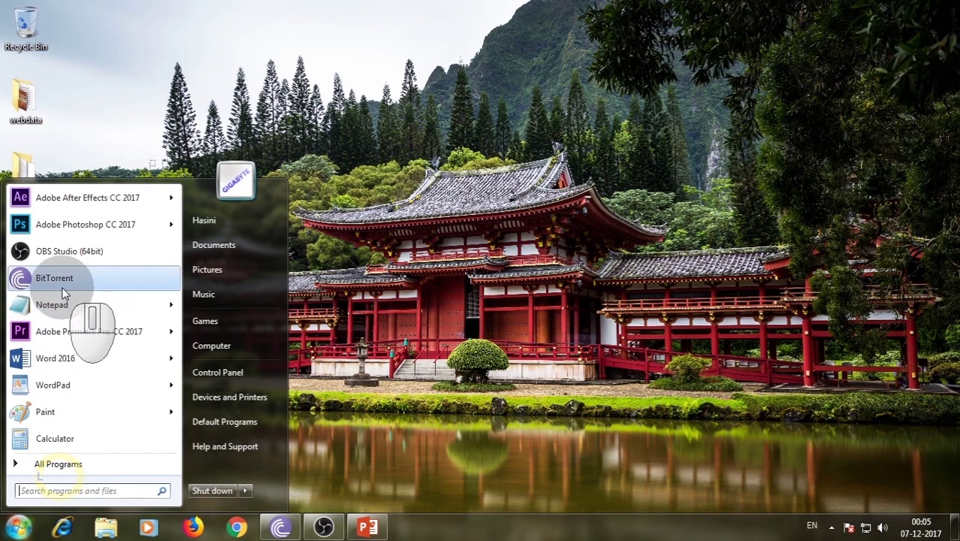
{"action": "left_click", "coordinate": [37, 222]}
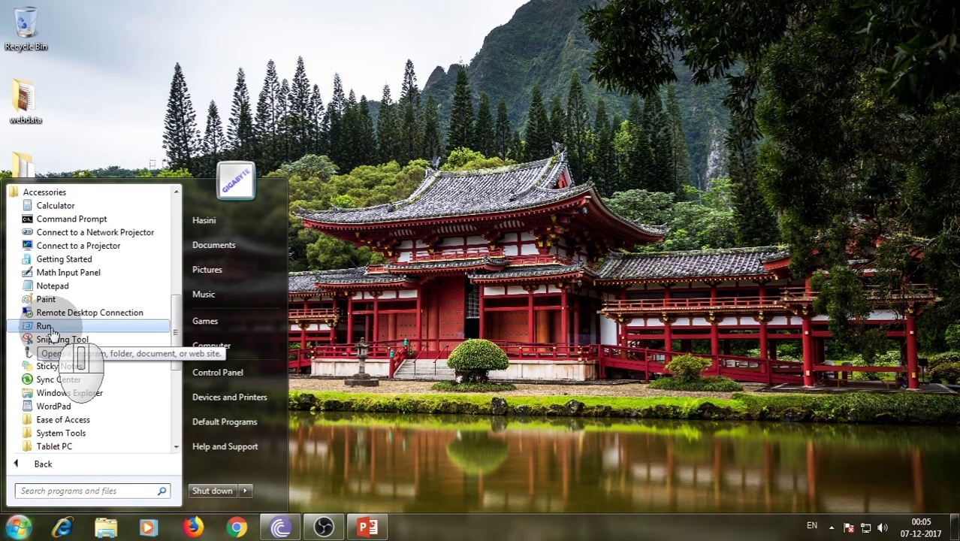
{"action": "left_click", "coordinate": [53, 333]}
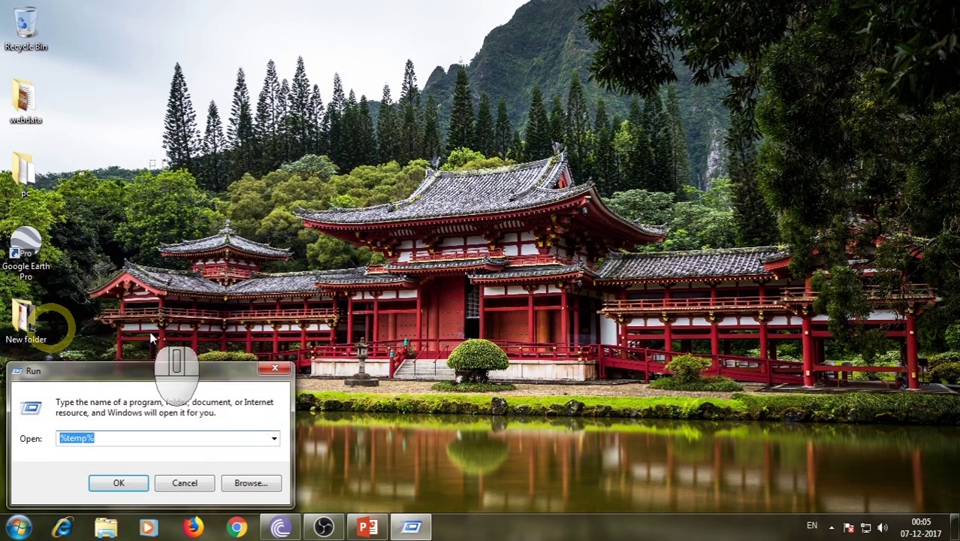
{"action": "left_click_drag", "start_coordinate": [150, 371], "coordinate": [490, 233]}
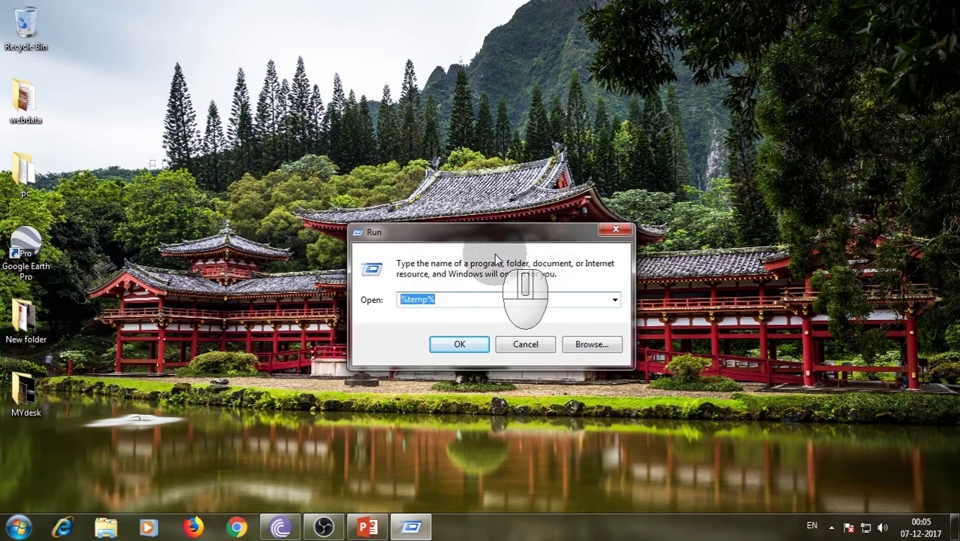
{"action": "left_click", "coordinate": [615, 230]}
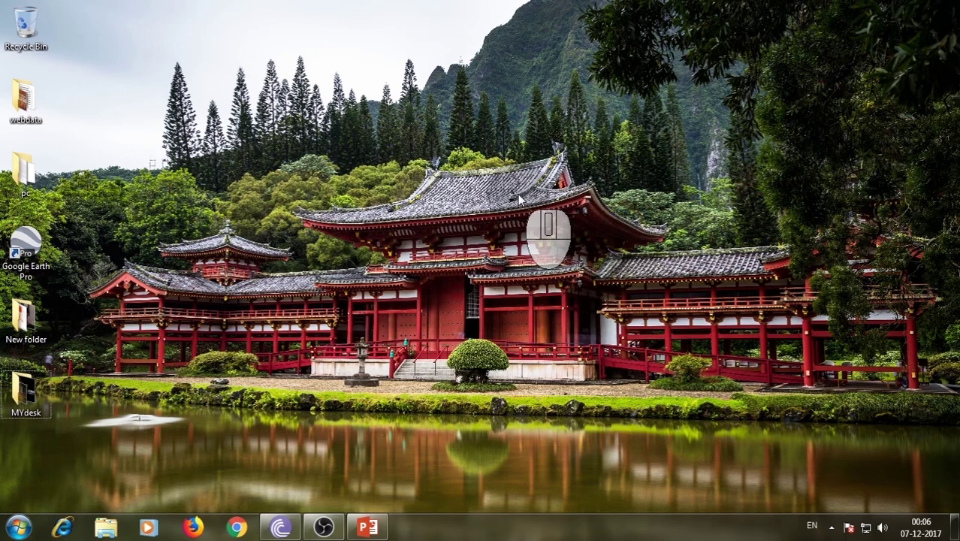
Reopen the Run dialog, launch Notepad from it, and move the Notepad window up into full view
{"action": "key", "text": "super+r"}
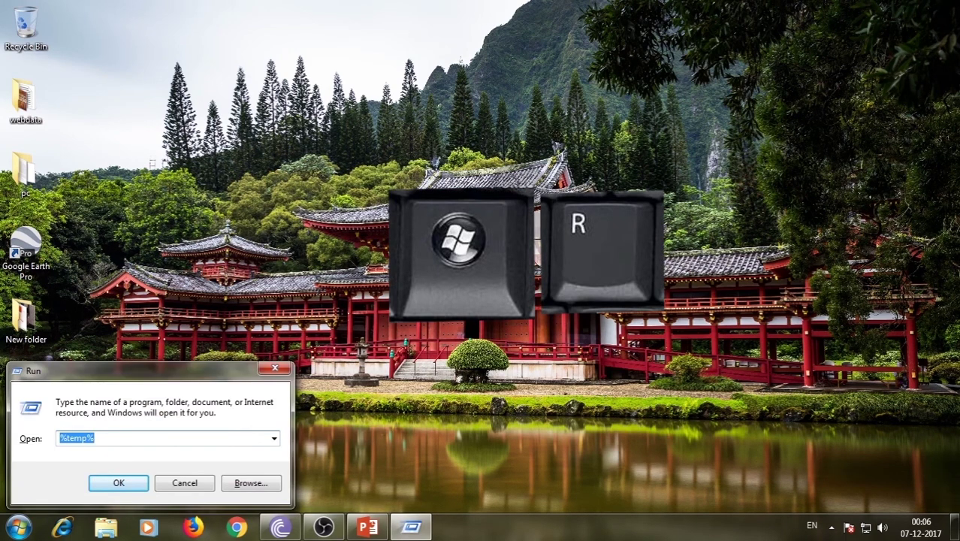
{"action": "left_click", "coordinate": [148, 380]}
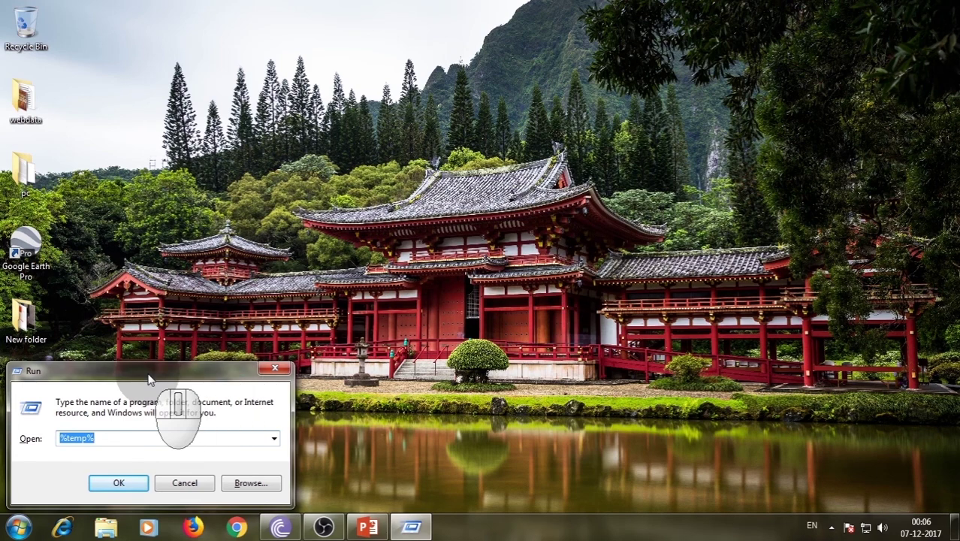
{"action": "left_click_drag", "start_coordinate": [149, 380], "coordinate": [479, 229]}
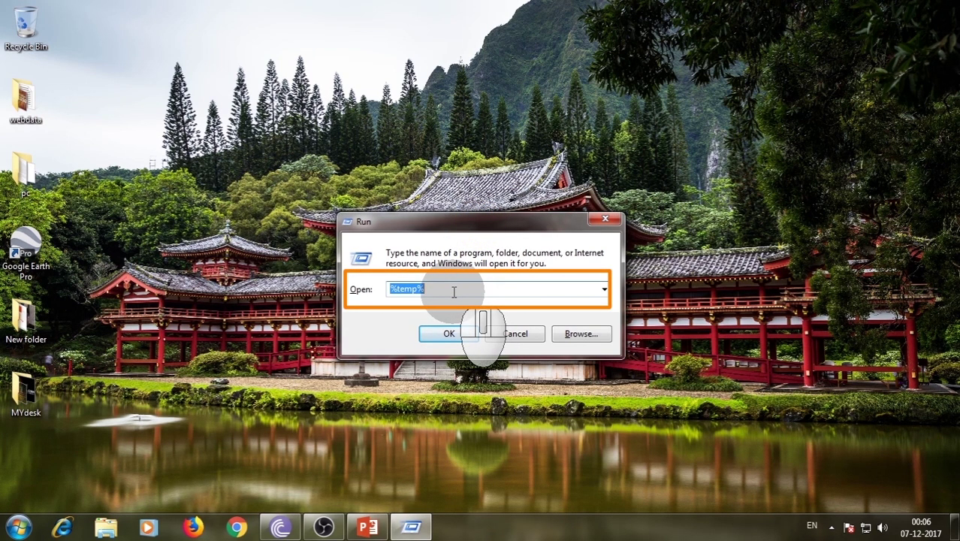
{"action": "left_click", "coordinate": [457, 335]}
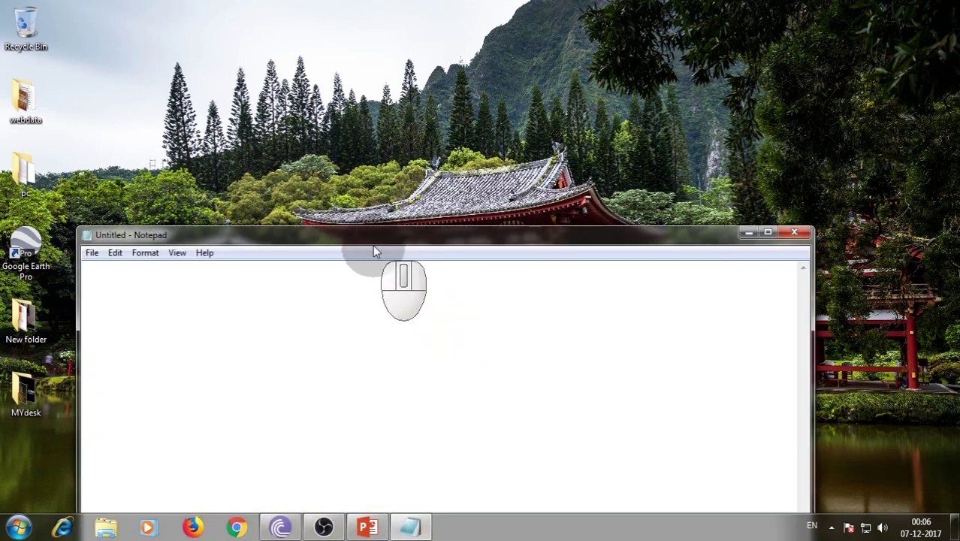
{"action": "left_click_drag", "start_coordinate": [373, 244], "coordinate": [417, 69]}
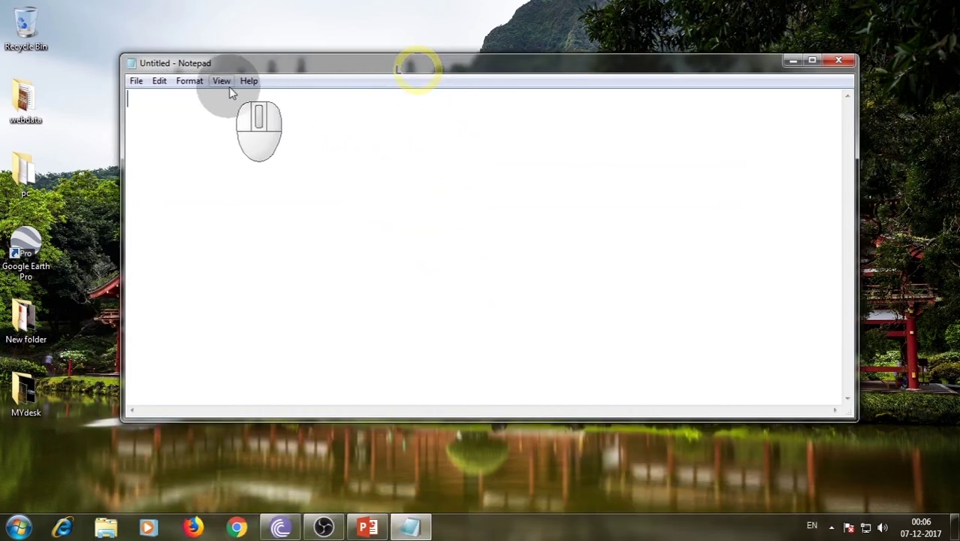
Look up the programs listed under Accessories, and return to the empty Notepad window
{"action": "left_click", "coordinate": [16, 526]}
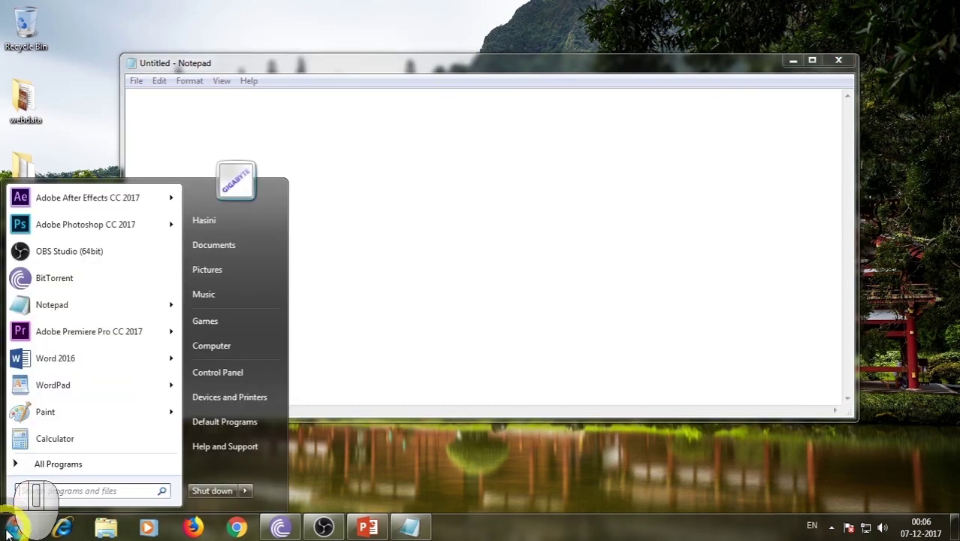
{"action": "left_click", "coordinate": [51, 464]}
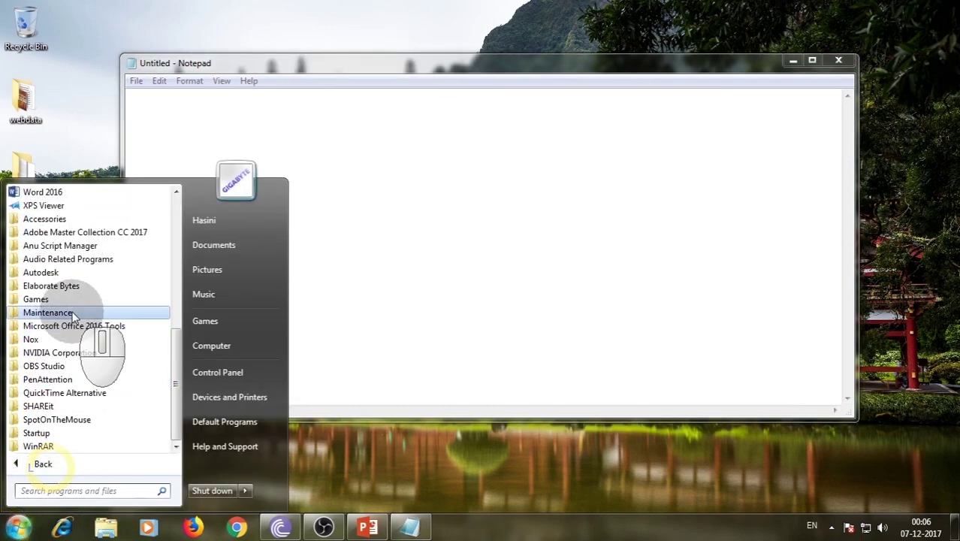
{"action": "left_click", "coordinate": [67, 219]}
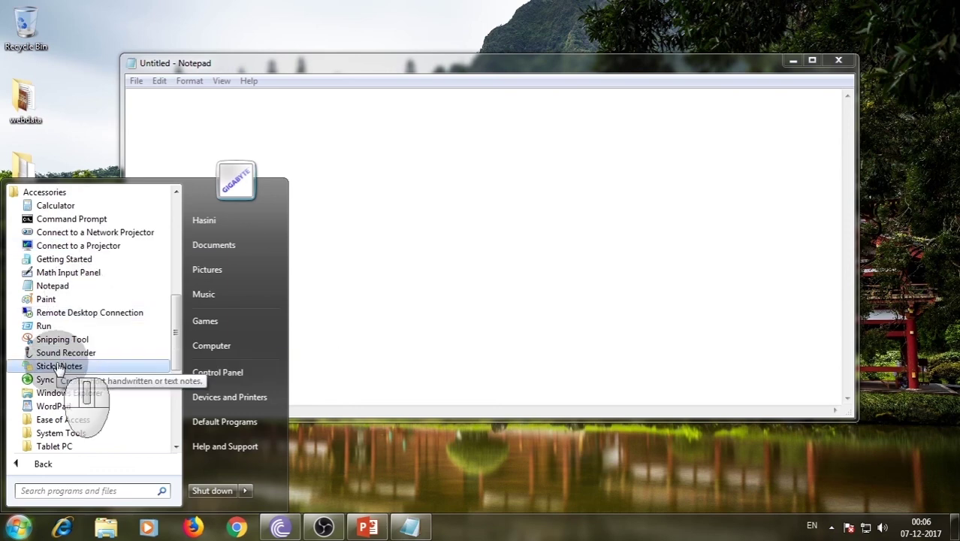
{"action": "left_click", "coordinate": [734, 114]}
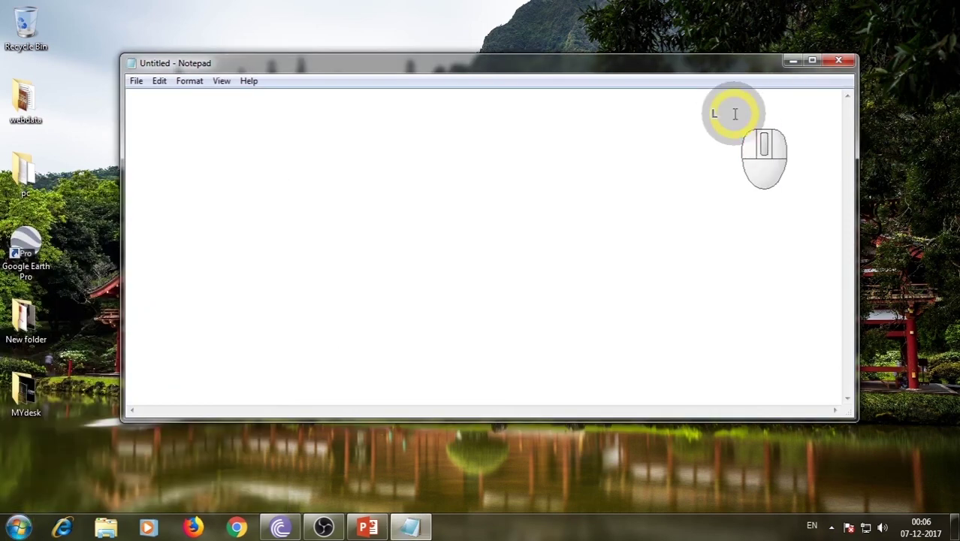
Close Notepad, launch WordPad through the Run dialog with the command wordpad, and close the WordPad window
{"action": "left_click", "coordinate": [831, 65]}
{"action": "key", "text": "super+r"}
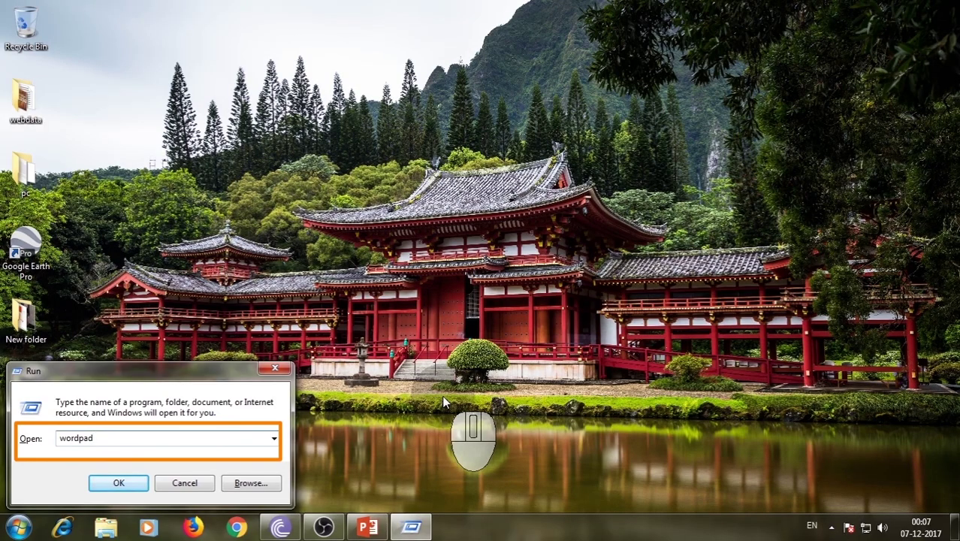
{"action": "key", "text": "Return"}
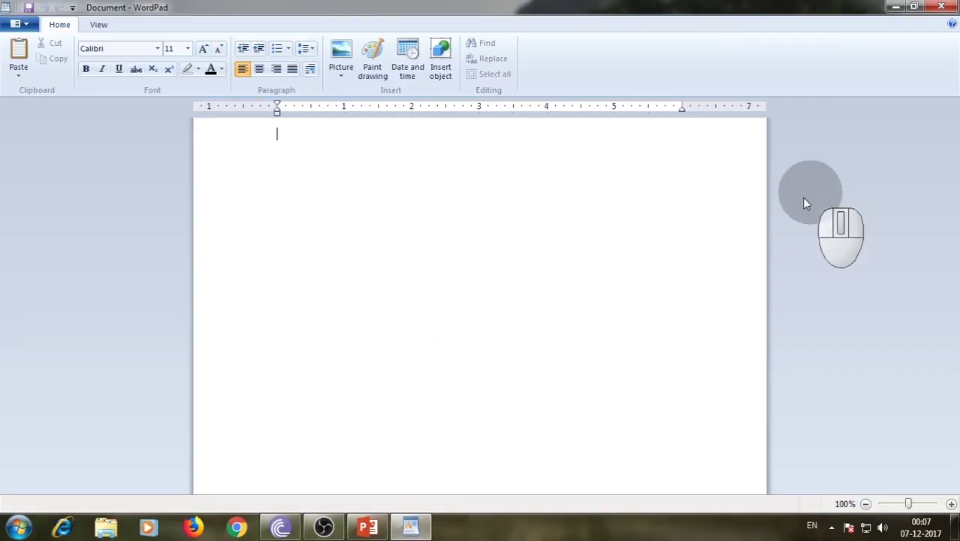
{"action": "key", "text": "alt+F4"}
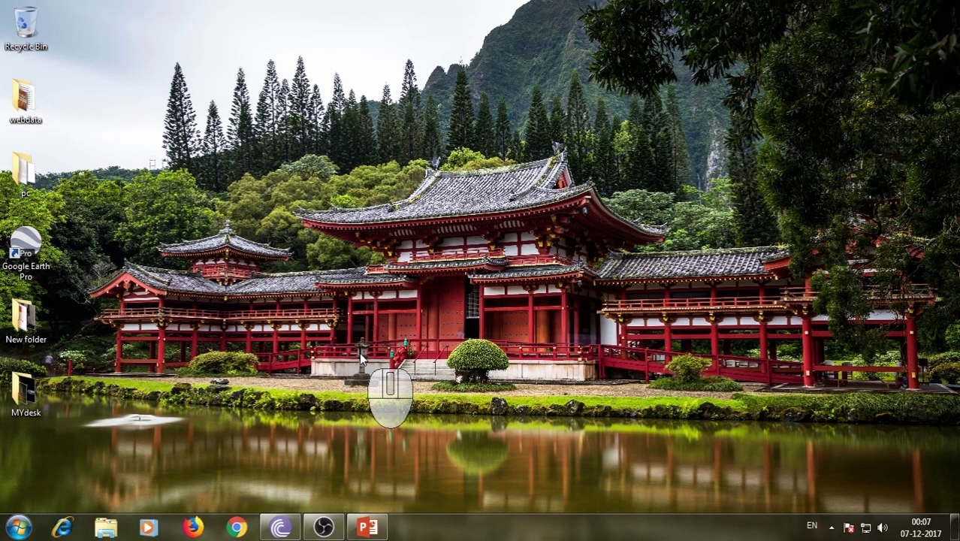
{"action": "left_click", "coordinate": [18, 525]}
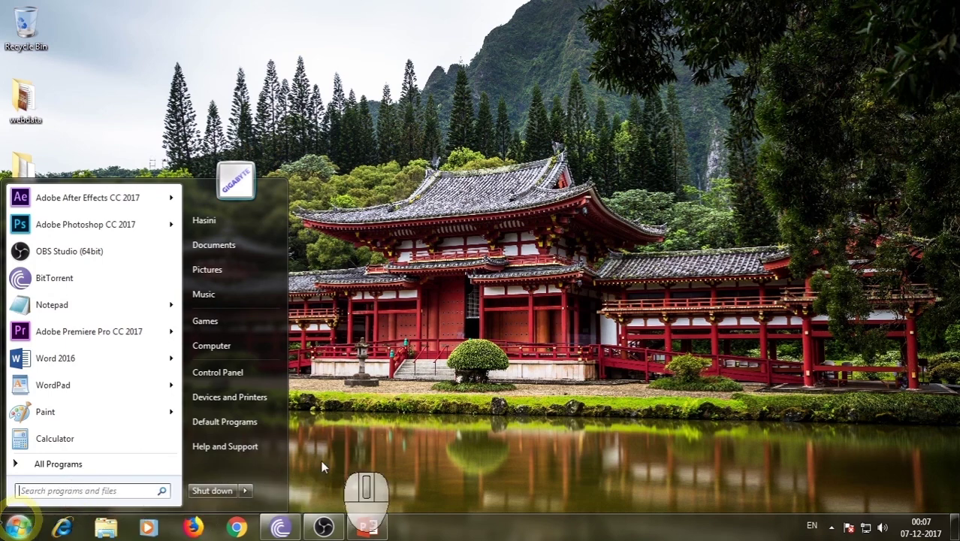
{"action": "left_click", "coordinate": [415, 428]}
Open the C: drive through the Run dialog with the path c:\, open its Test folder, and close the folder window
{"action": "key", "text": "super+r"}
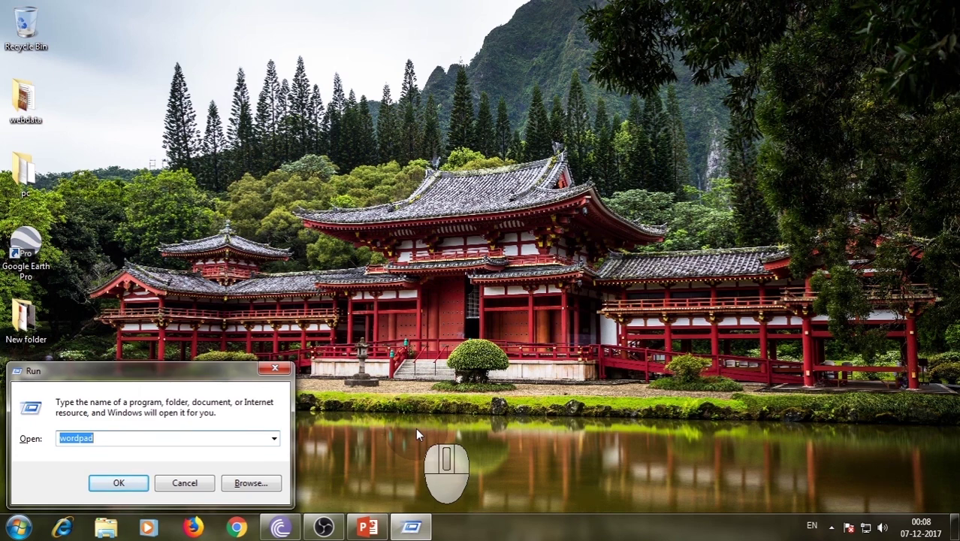
{"action": "type", "text": "c"}
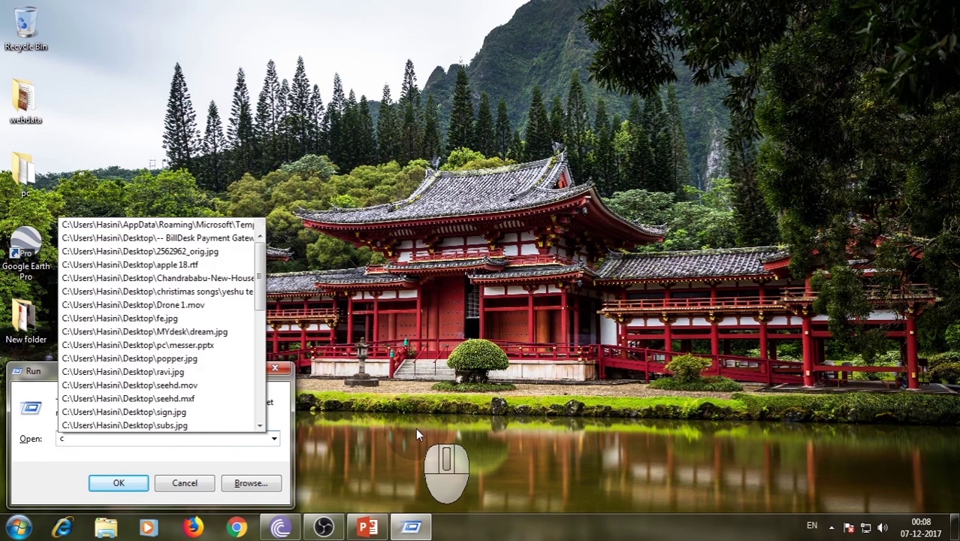
{"action": "type", "text": ":\\"}
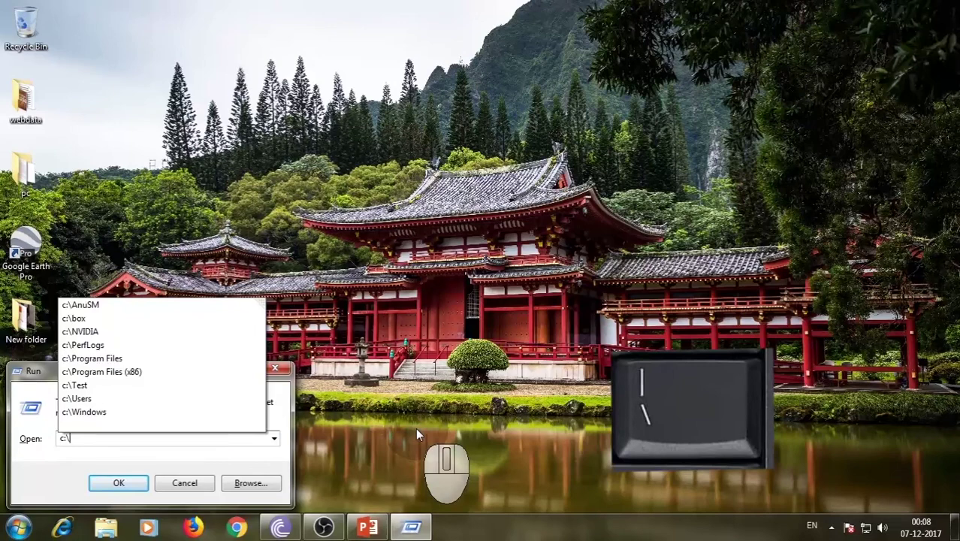
{"action": "key", "text": "Return"}
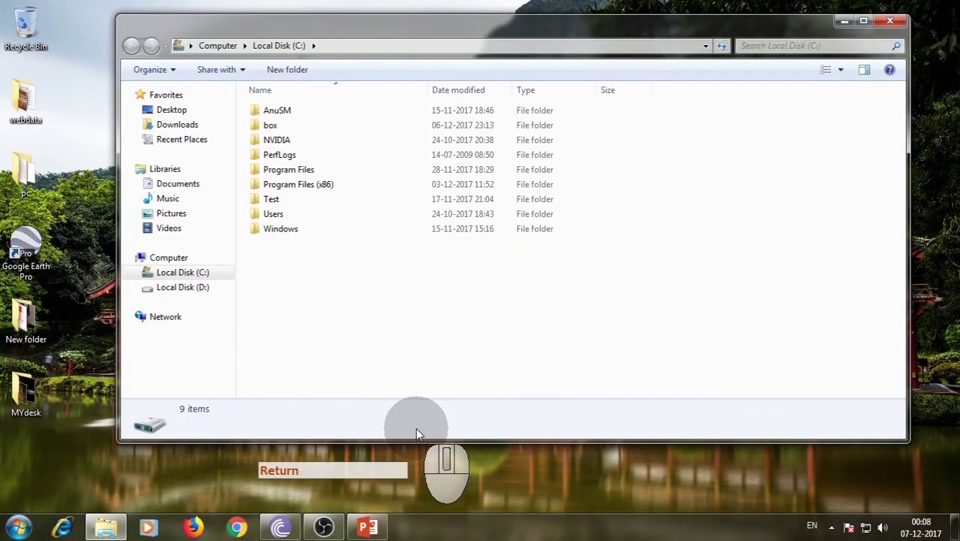
{"action": "double_click", "coordinate": [273, 201]}
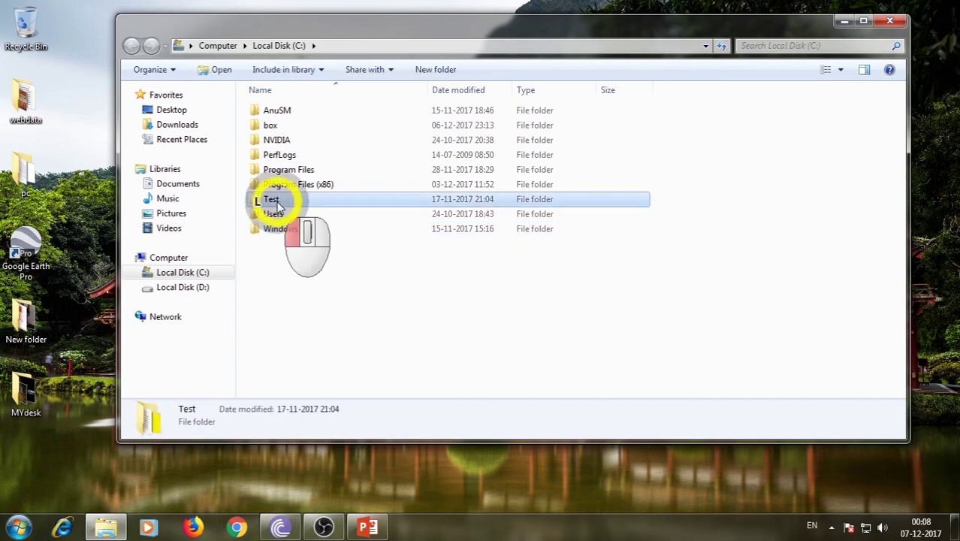
{"action": "left_click", "coordinate": [888, 20]}
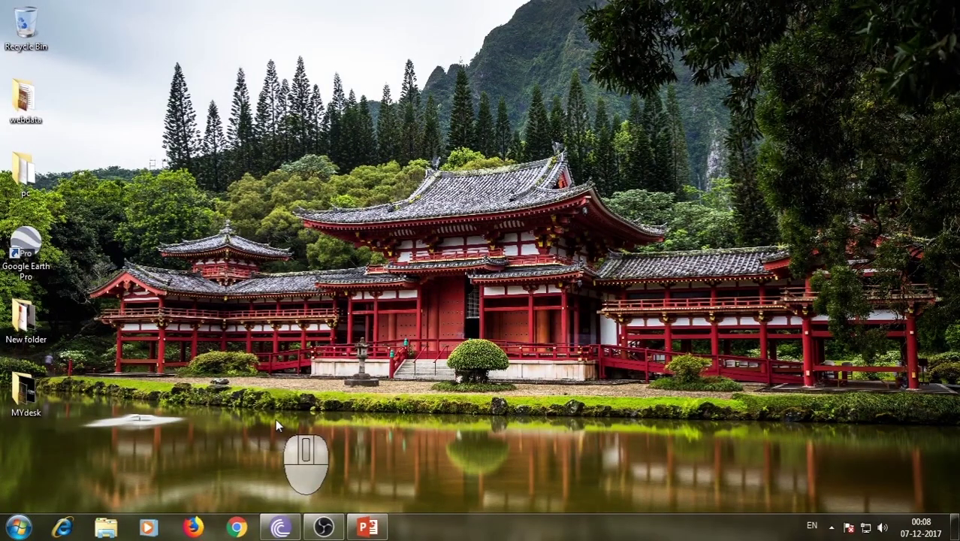
Open the Test folder on the C: drive directly from the Run dialog with the path c:\test
{"action": "key", "text": "super+r"}
{"action": "type", "text": "c"}
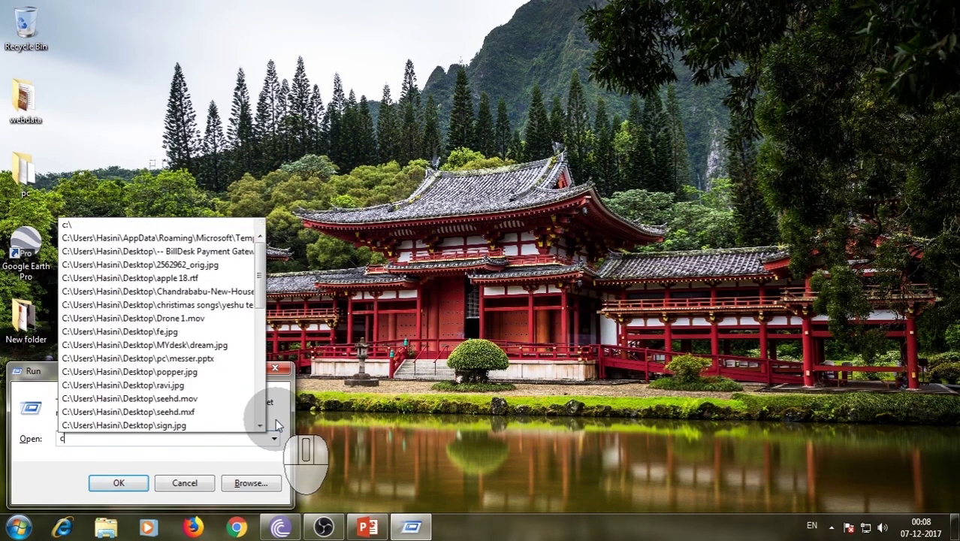
{"action": "type", "text": ":\\"}
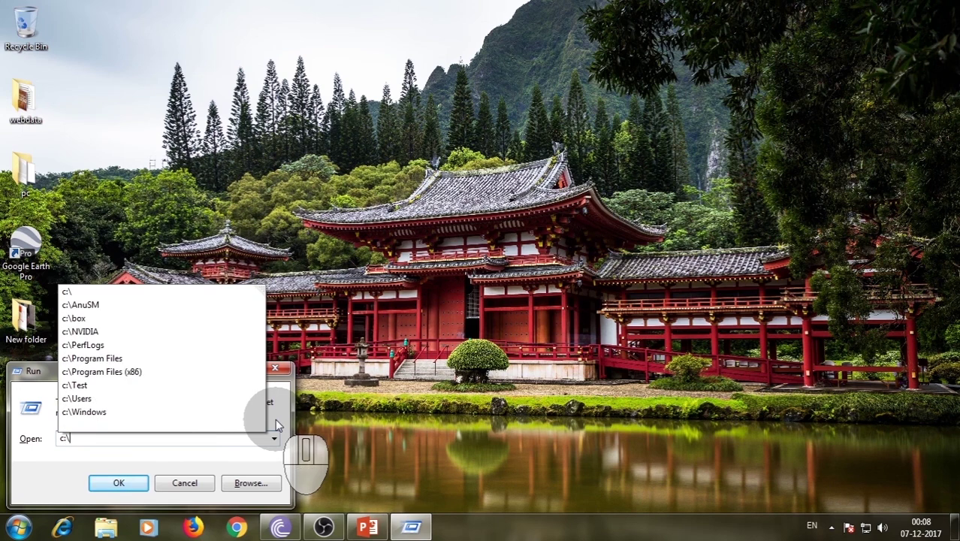
{"action": "type", "text": "test"}
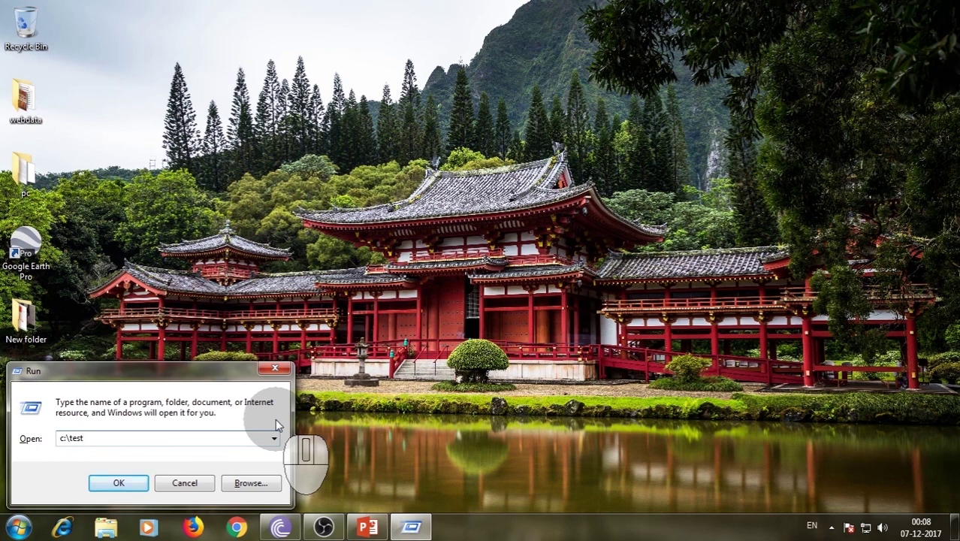
{"action": "left_click", "coordinate": [118, 485]}
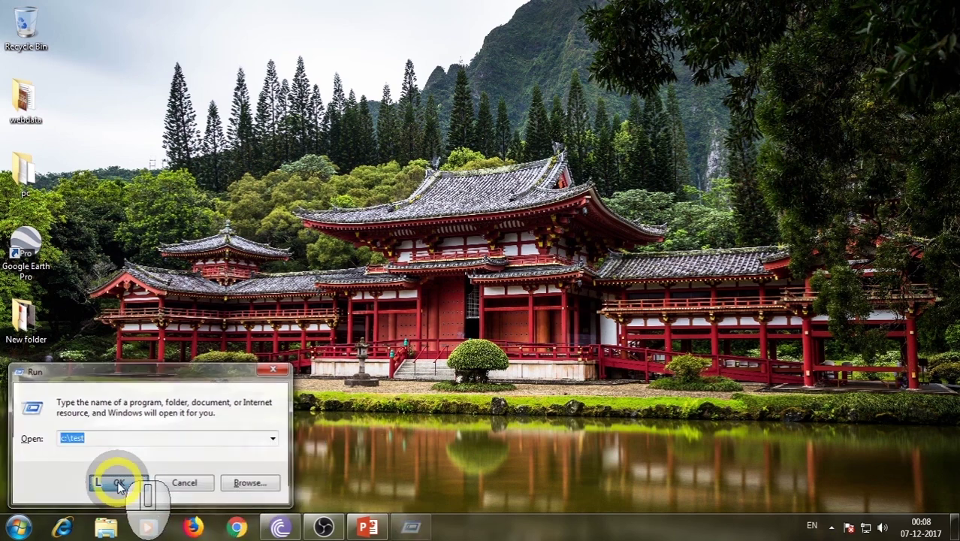